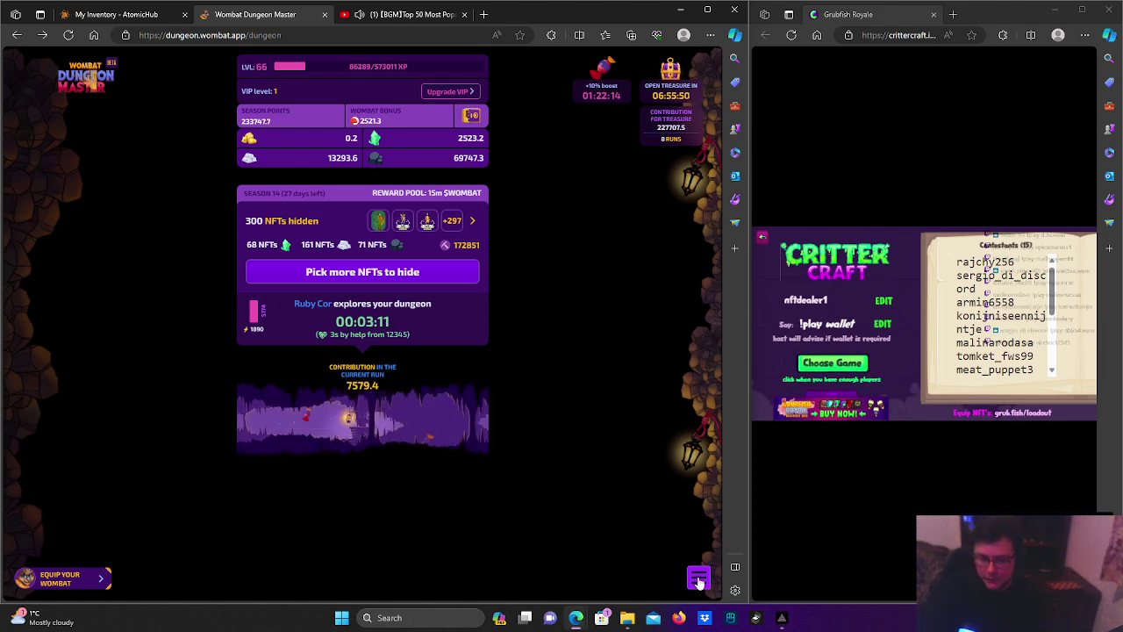
Buy a first Blossom Wombatium from the shop and sign the purchase
left_click(698, 578)
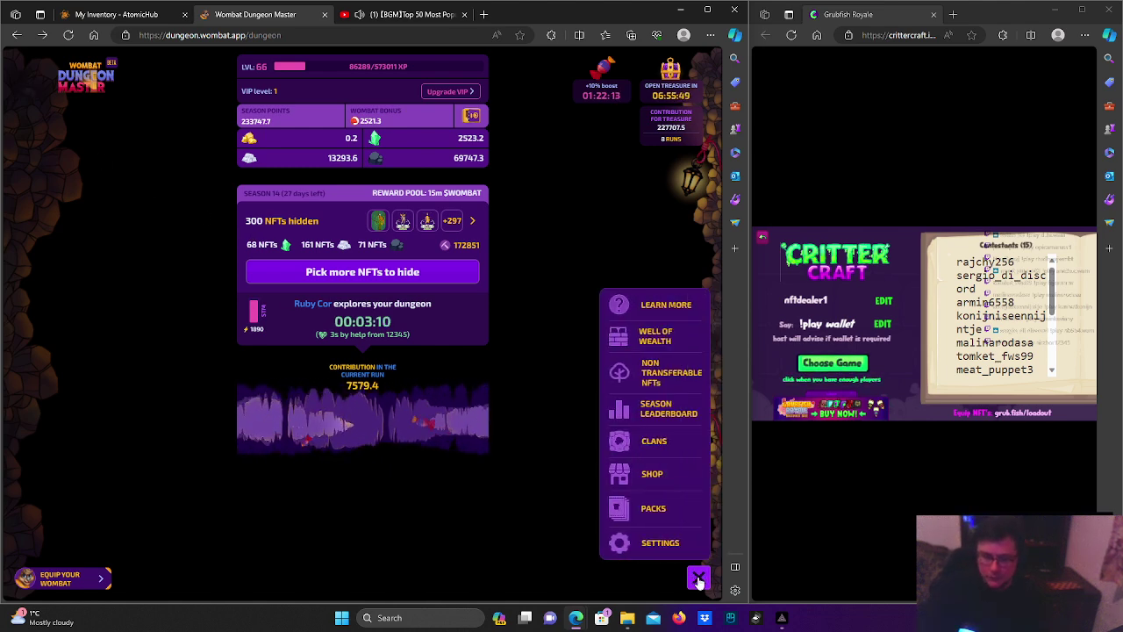
left_click(664, 479)
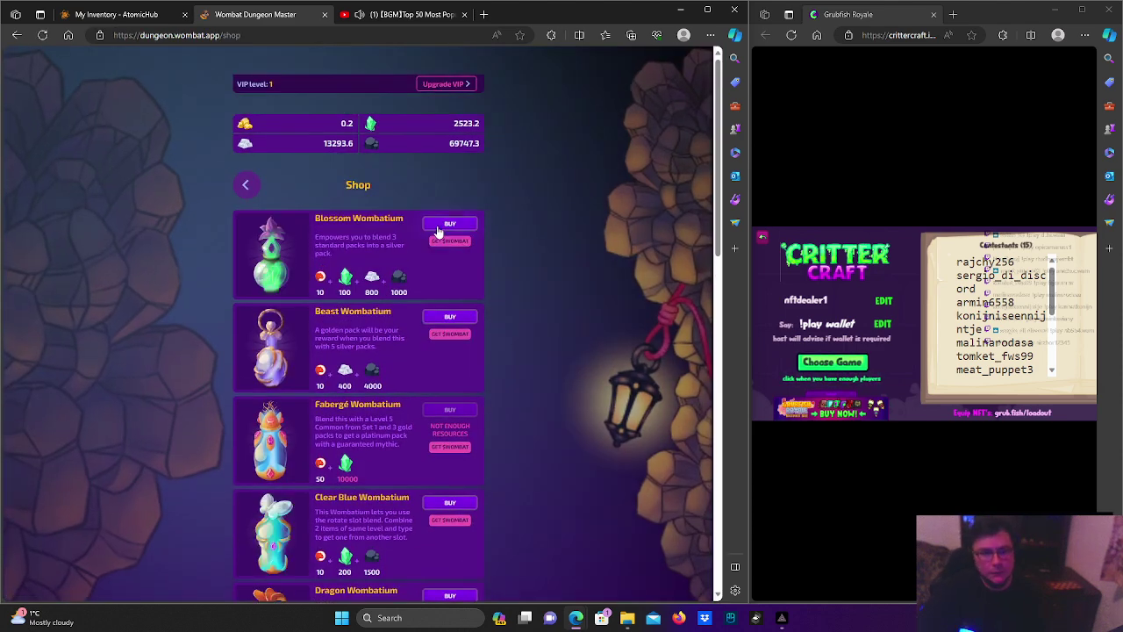
left_click(449, 225)
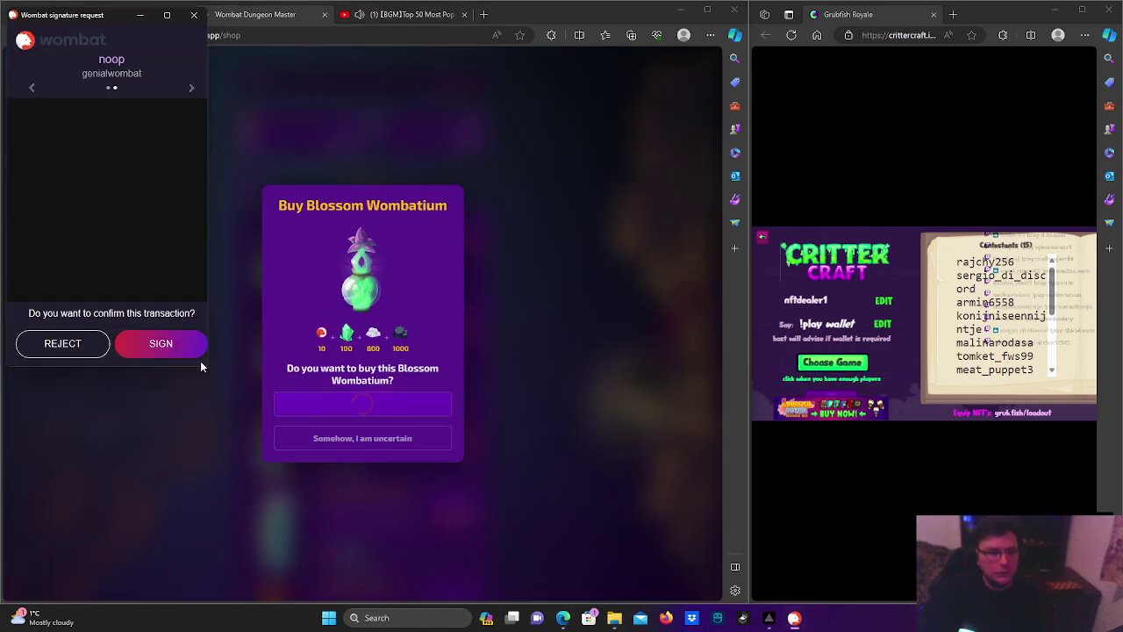
left_click(185, 353)
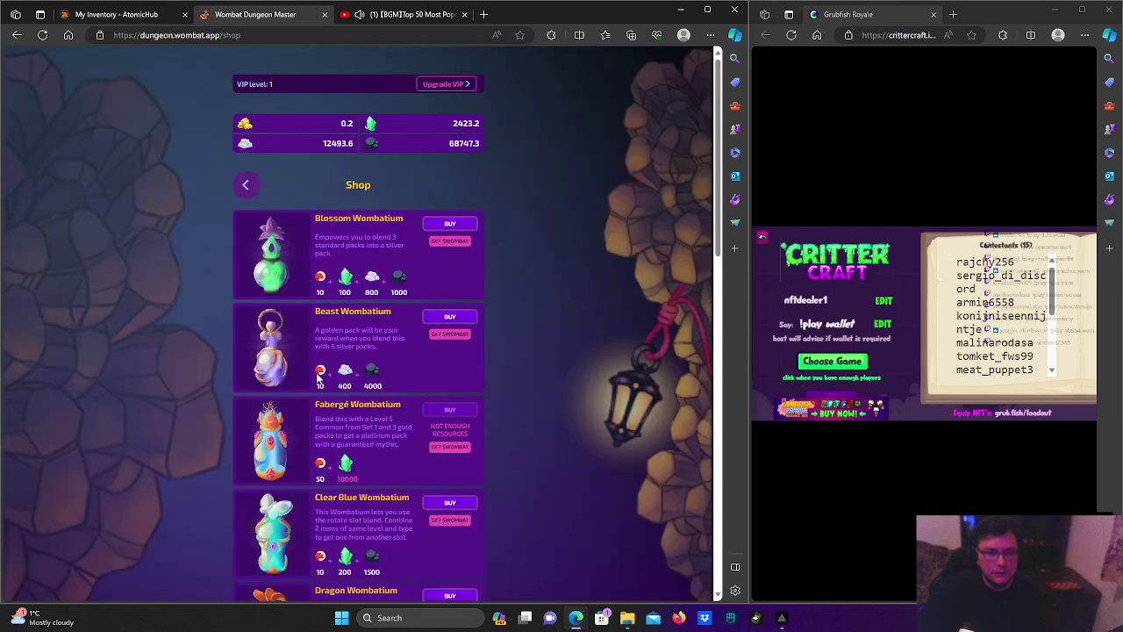
left_click(246, 185)
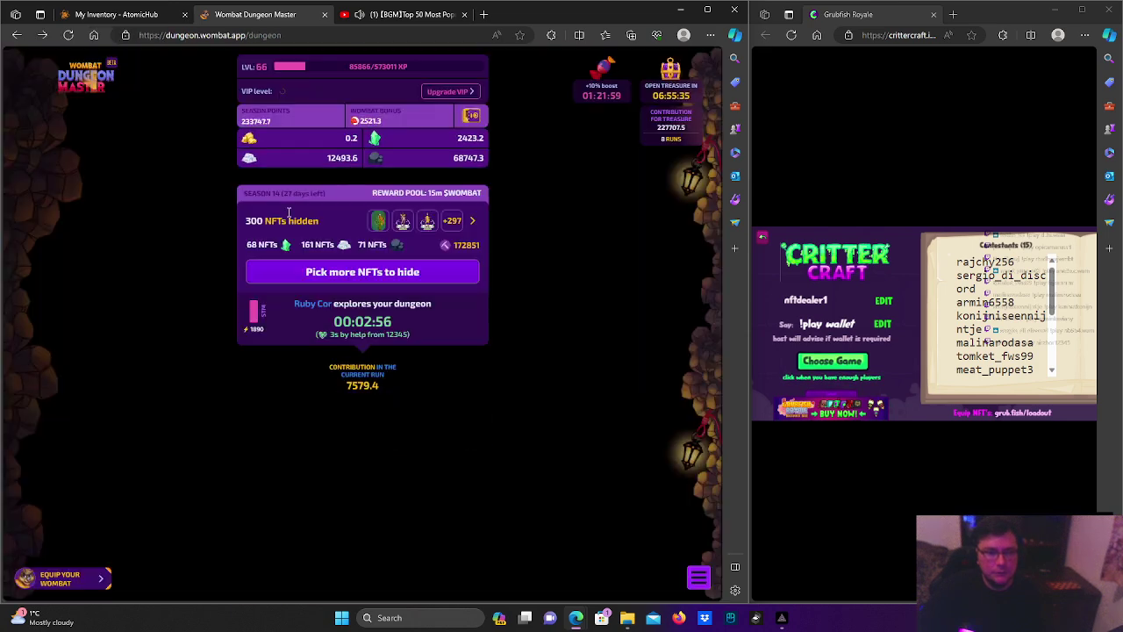
Buy a second Blossom Wombatium, accept it, and return to the dungeon
left_click(698, 577)
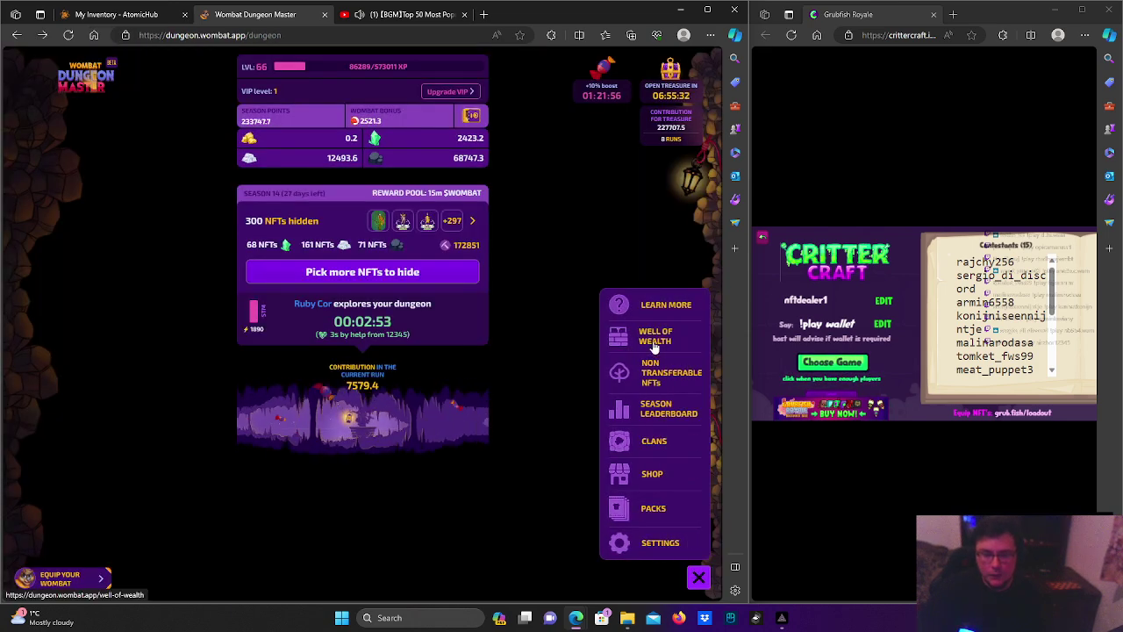
left_click(656, 475)
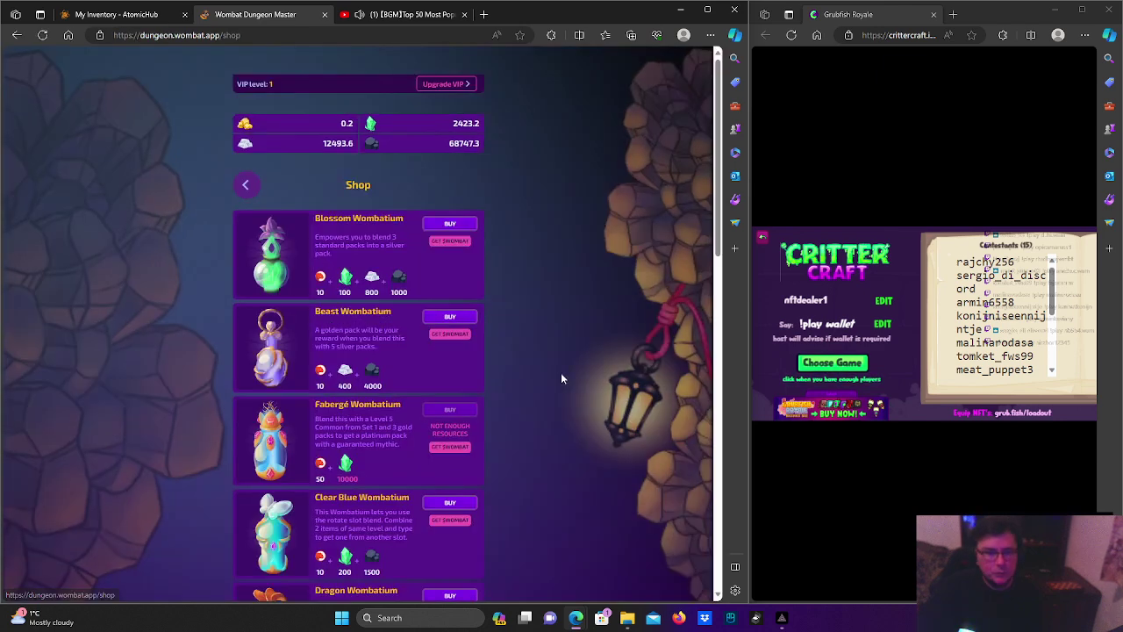
left_click(449, 227)
left_click(350, 409)
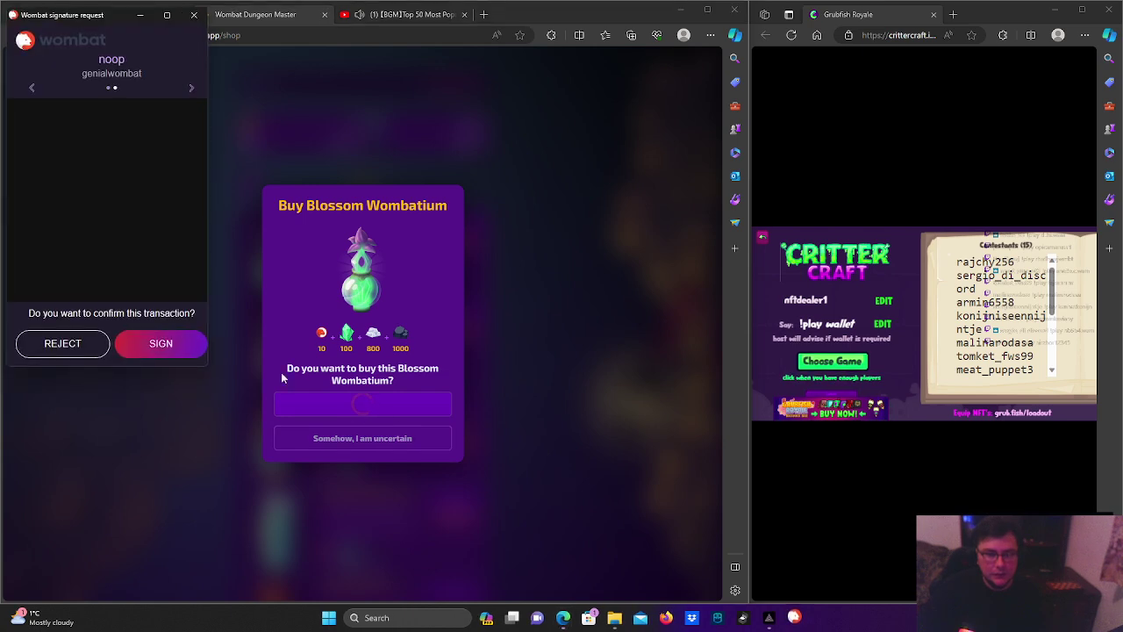
left_click(173, 345)
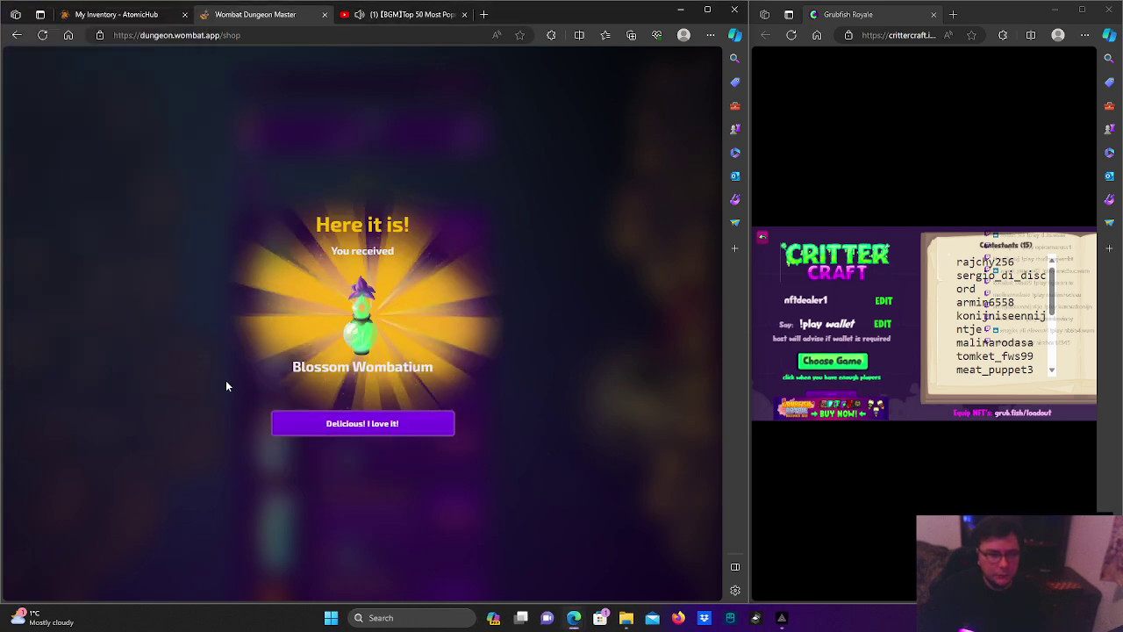
left_click(322, 425)
left_click(246, 185)
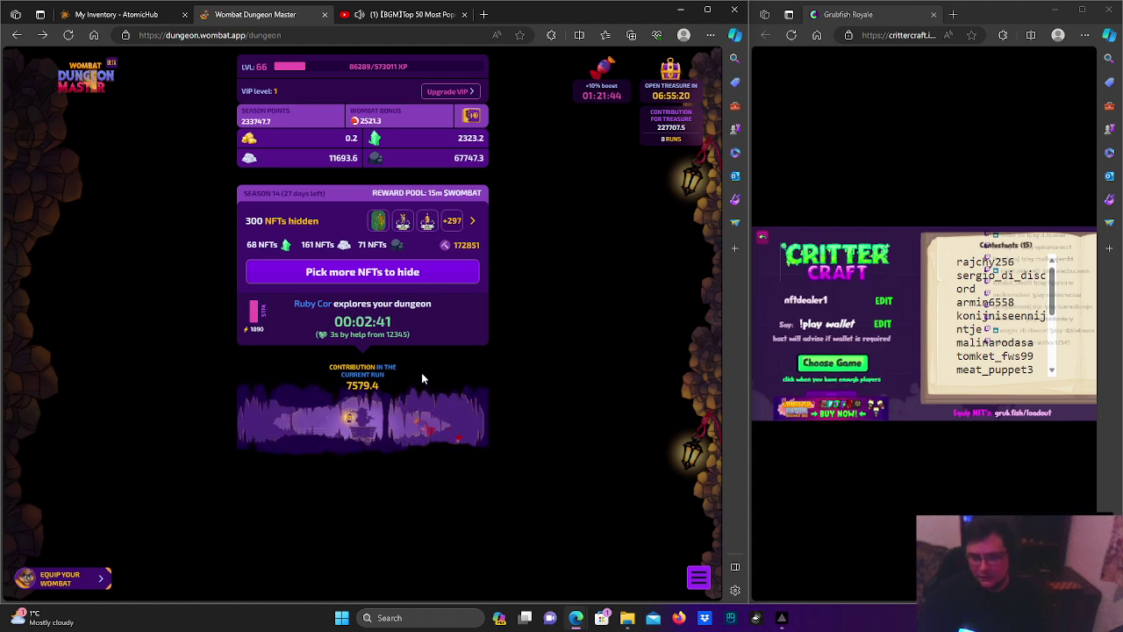
Open NFT Blend by Wombat from Equip Your Wombat's Upgrade Items menu entry
left_click(698, 578)
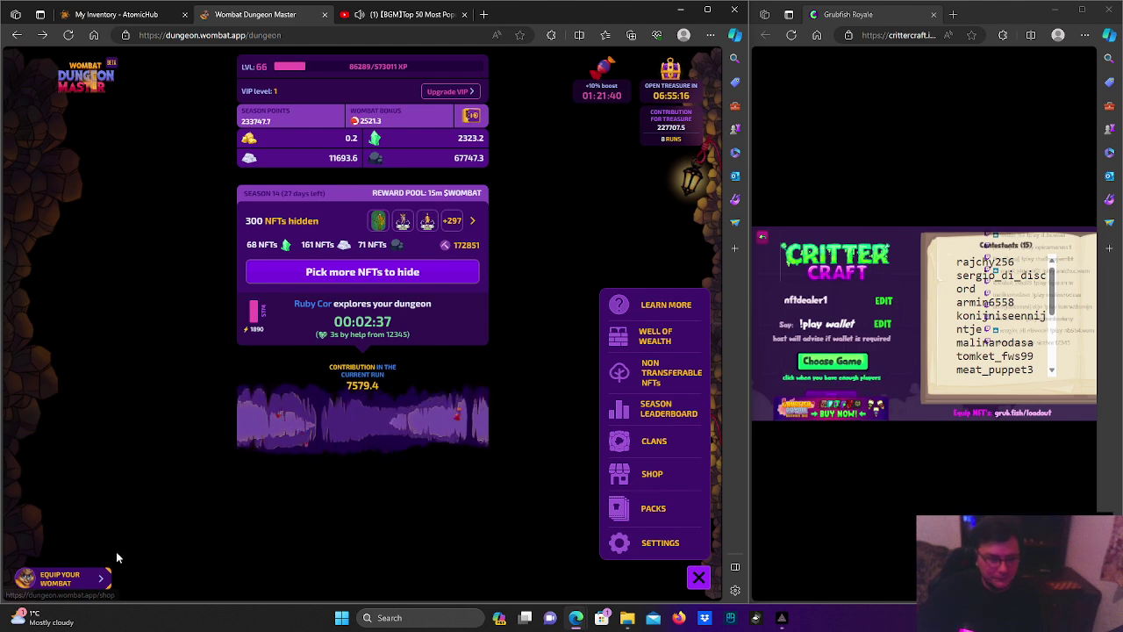
left_click(84, 570)
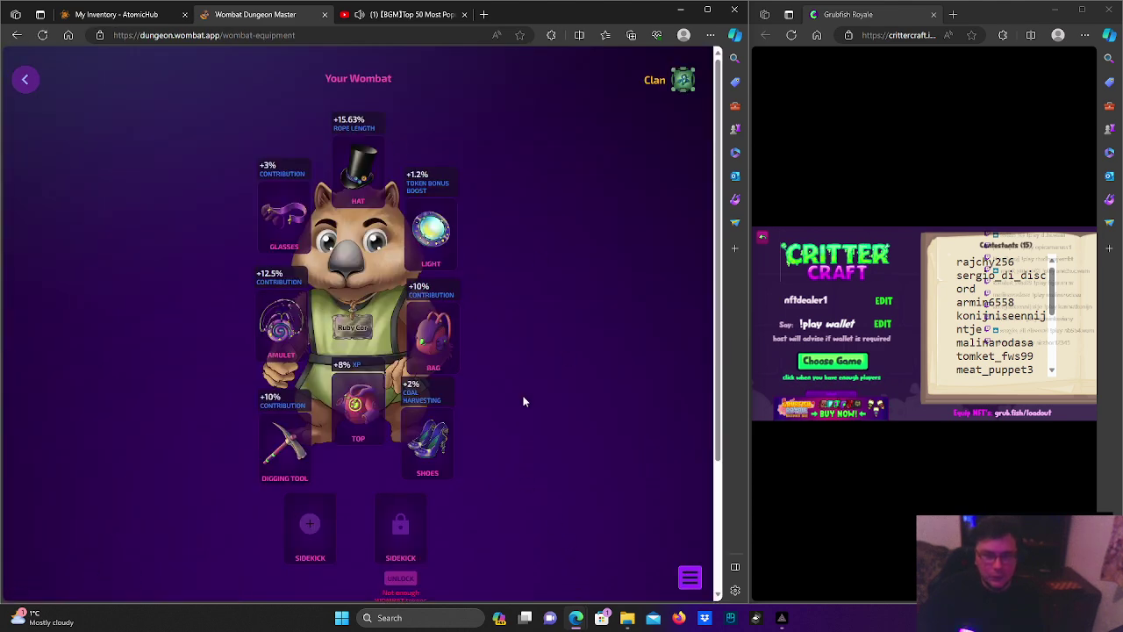
left_click(690, 579)
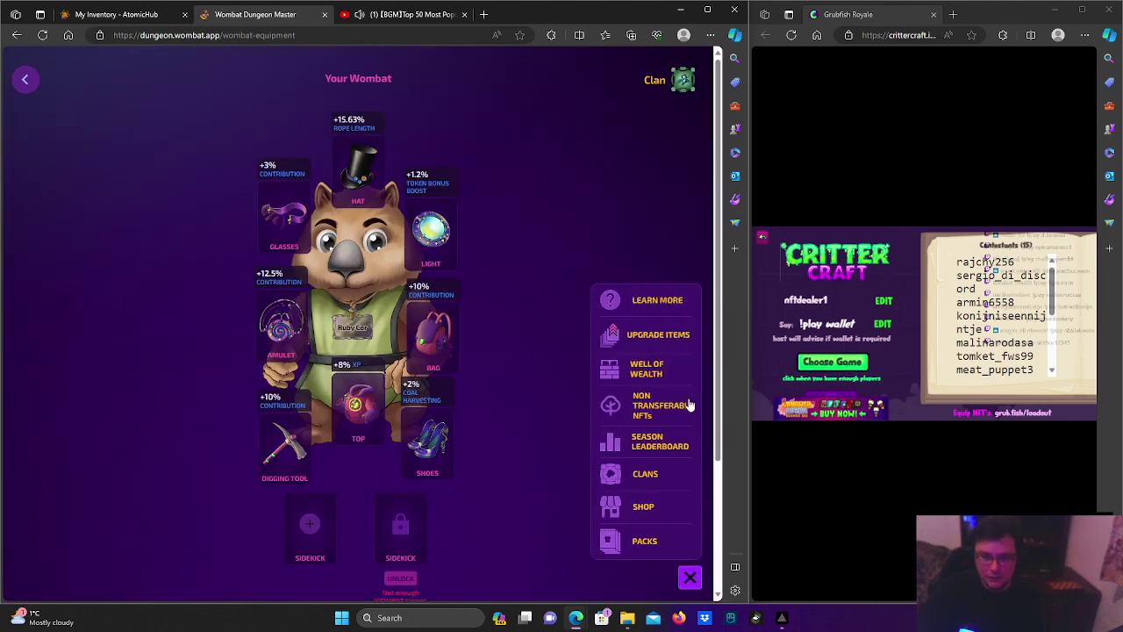
left_click(657, 343)
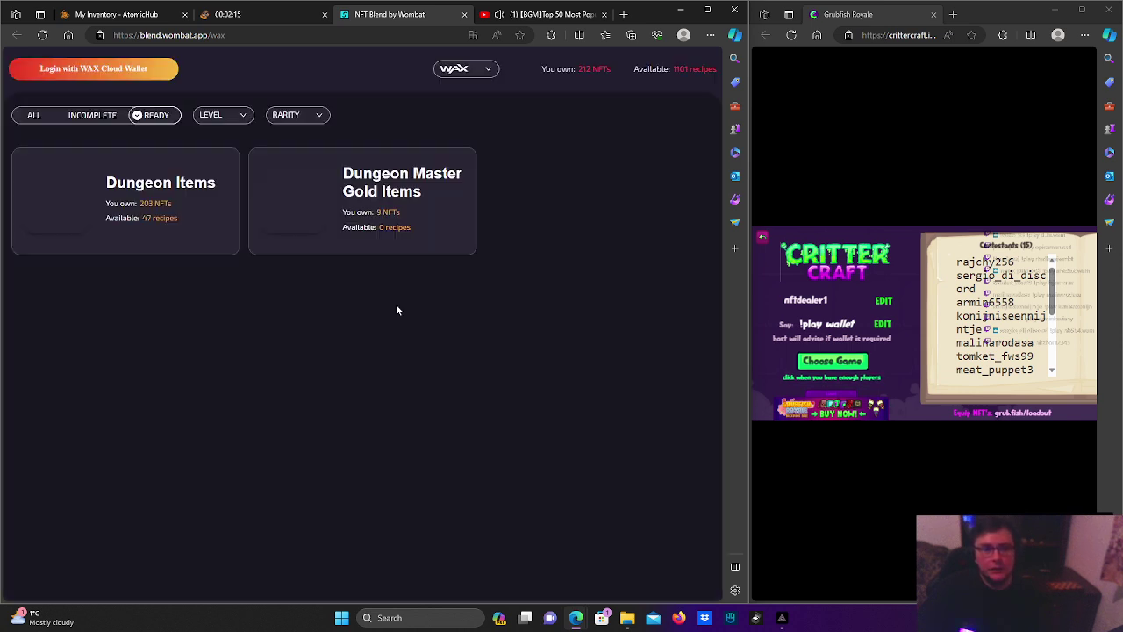
Blend an ETA Silver Pack from the Dungeon Items Packs recipe, signing in the wallet
left_click(201, 202)
scroll(452, 358, "down", 4)
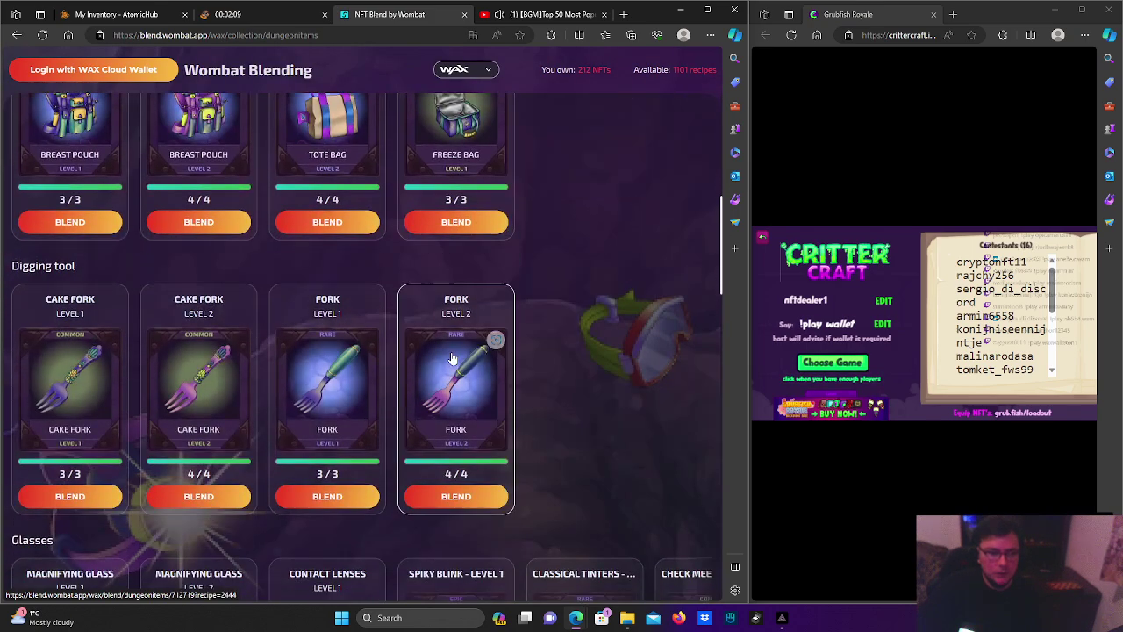
scroll(451, 357, "down", 10)
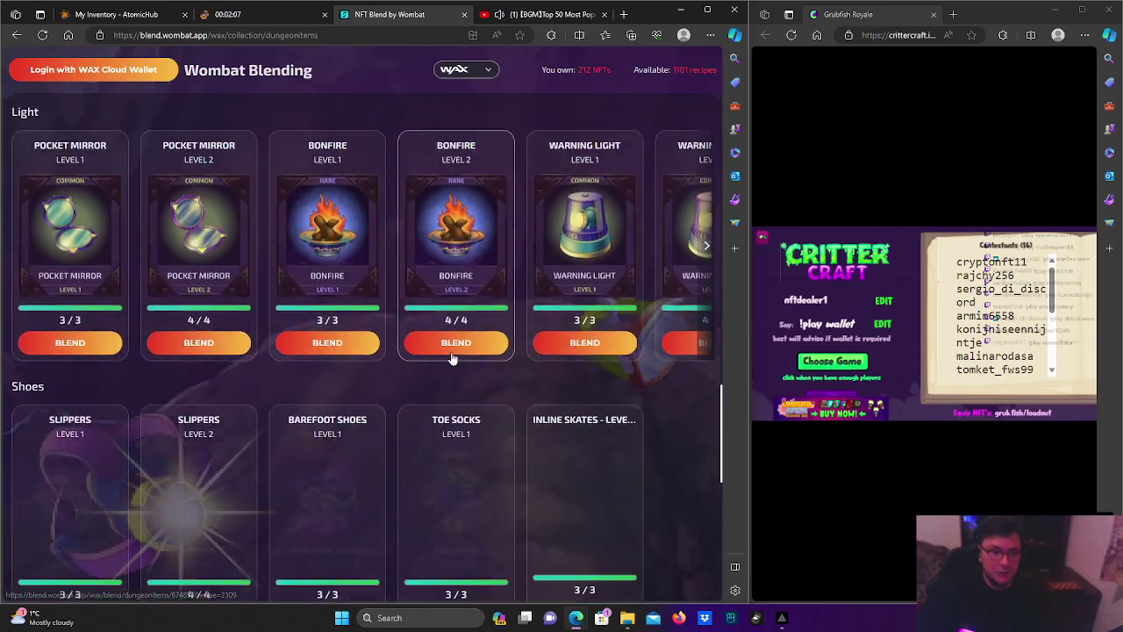
scroll(452, 358, "down", 8)
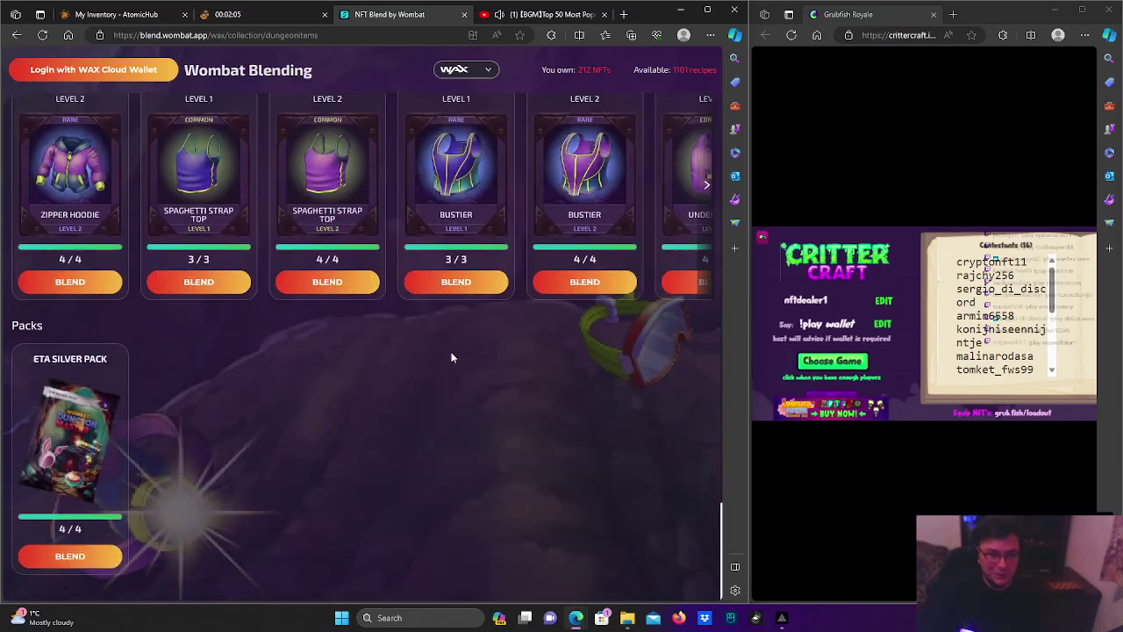
left_click(102, 556)
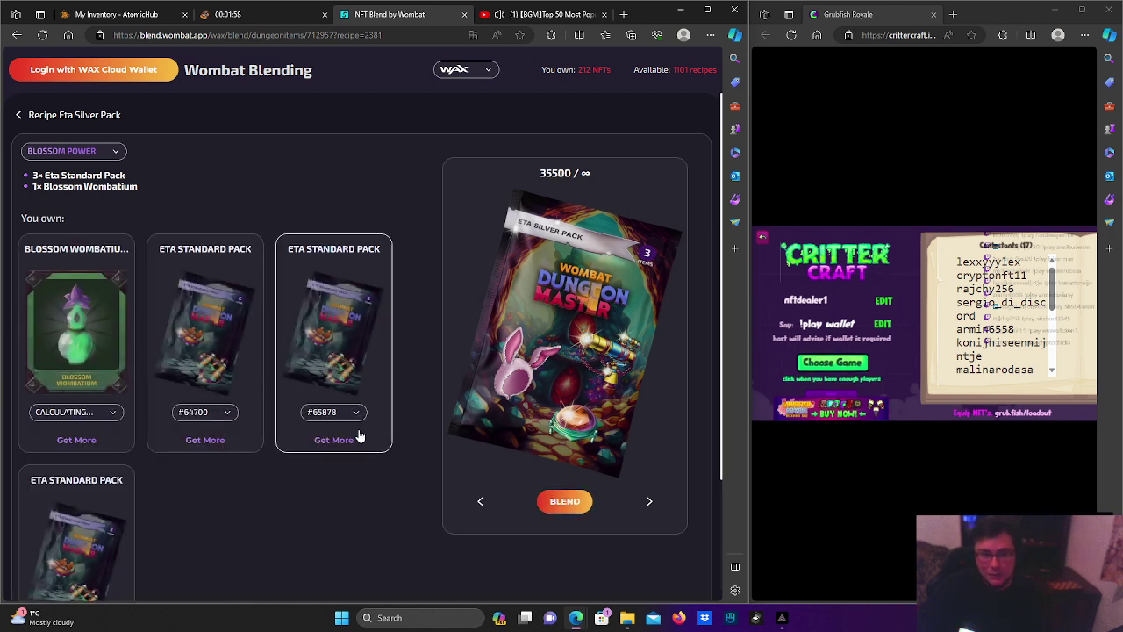
left_click(564, 504)
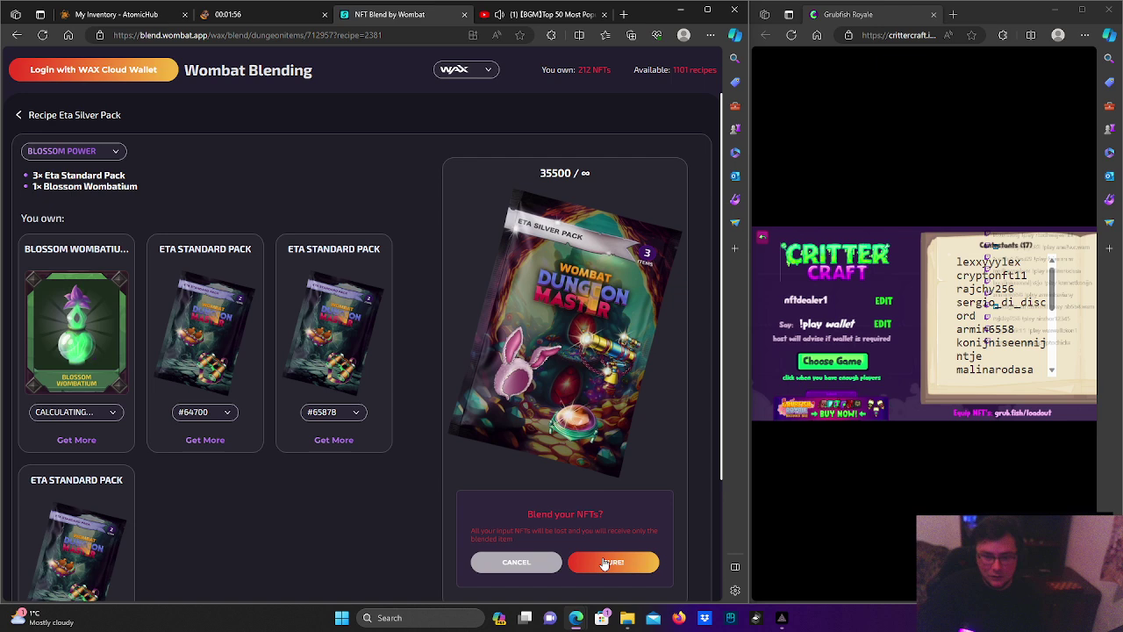
left_click(603, 562)
left_click(162, 349)
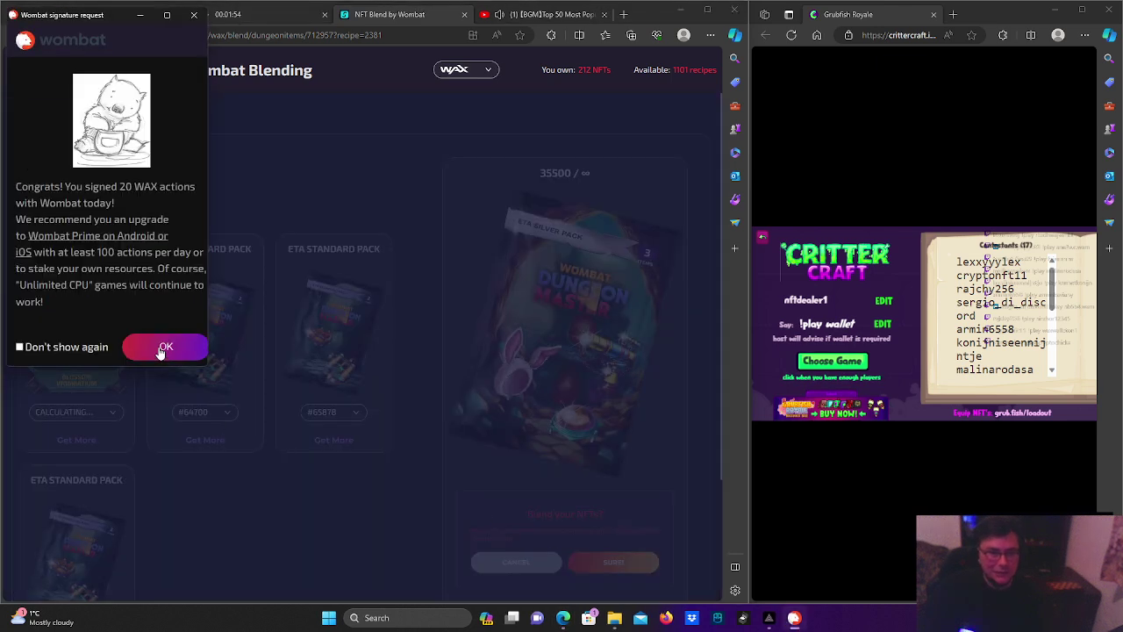
left_click(165, 348)
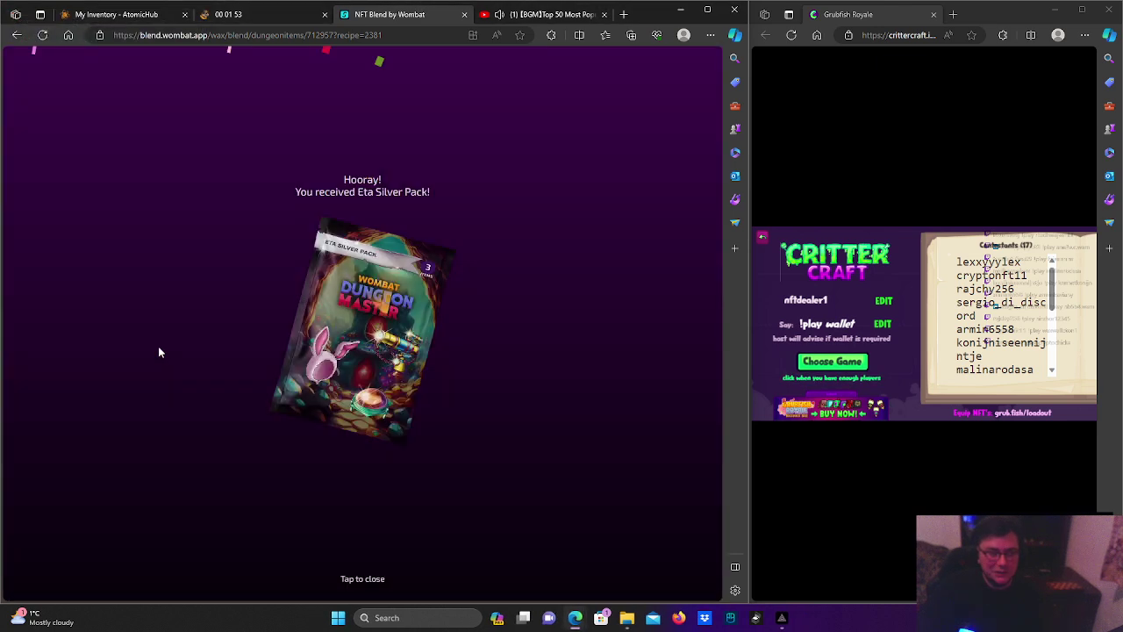
left_click(366, 578)
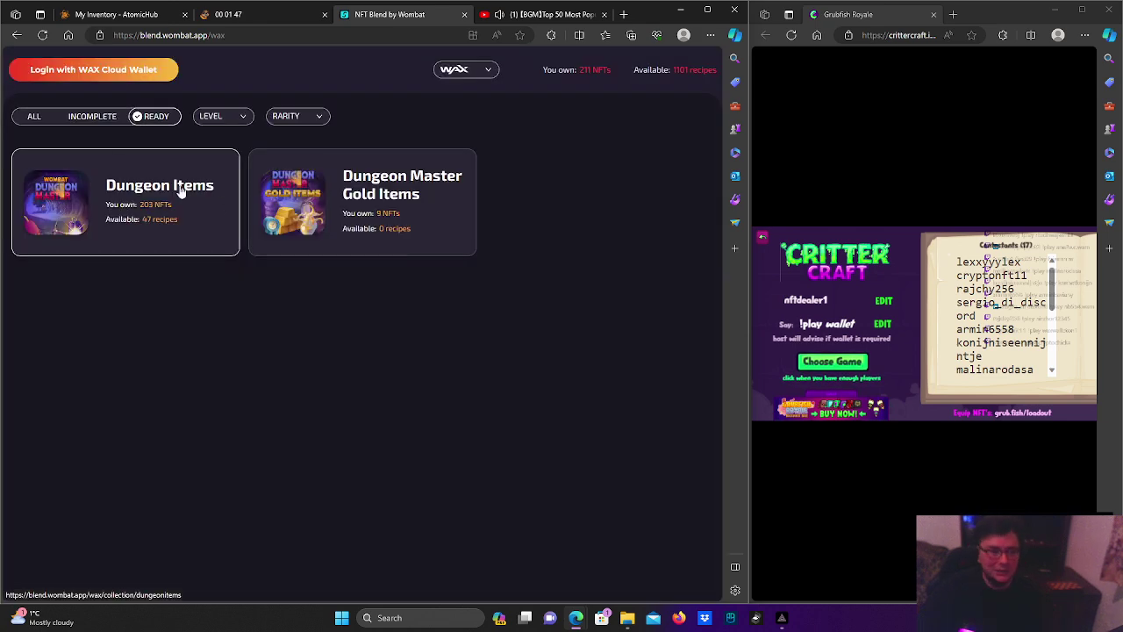
Reload the Dungeon Items list and scroll to the Eta Silver Pack recipe showing 4/4
left_click(181, 188)
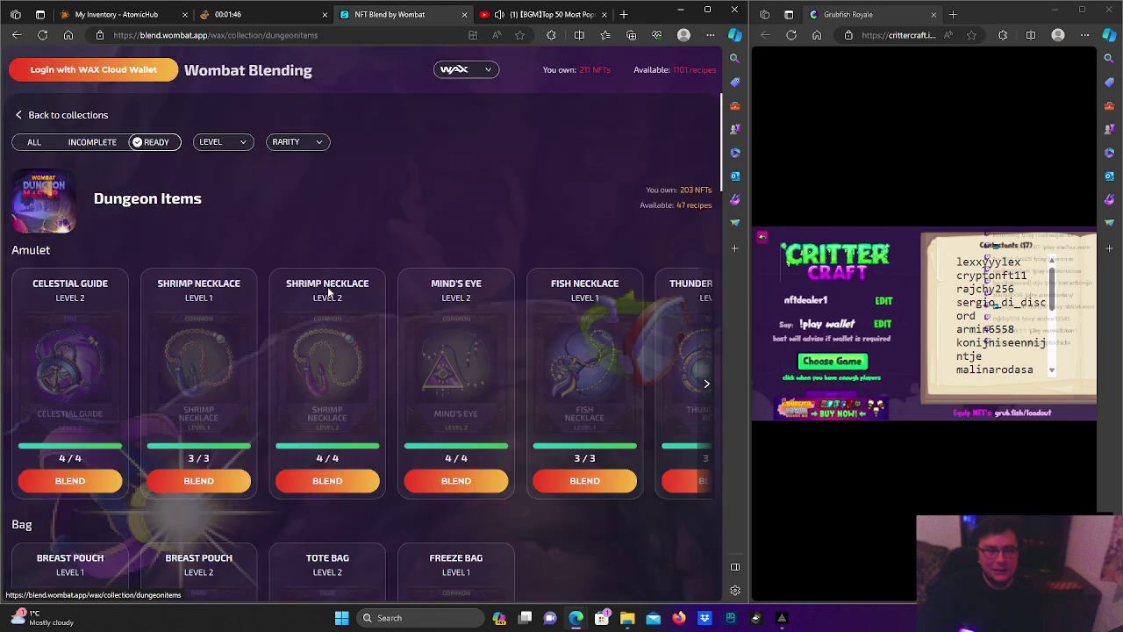
scroll(404, 336, "down", 2)
scroll(404, 336, "down", 15)
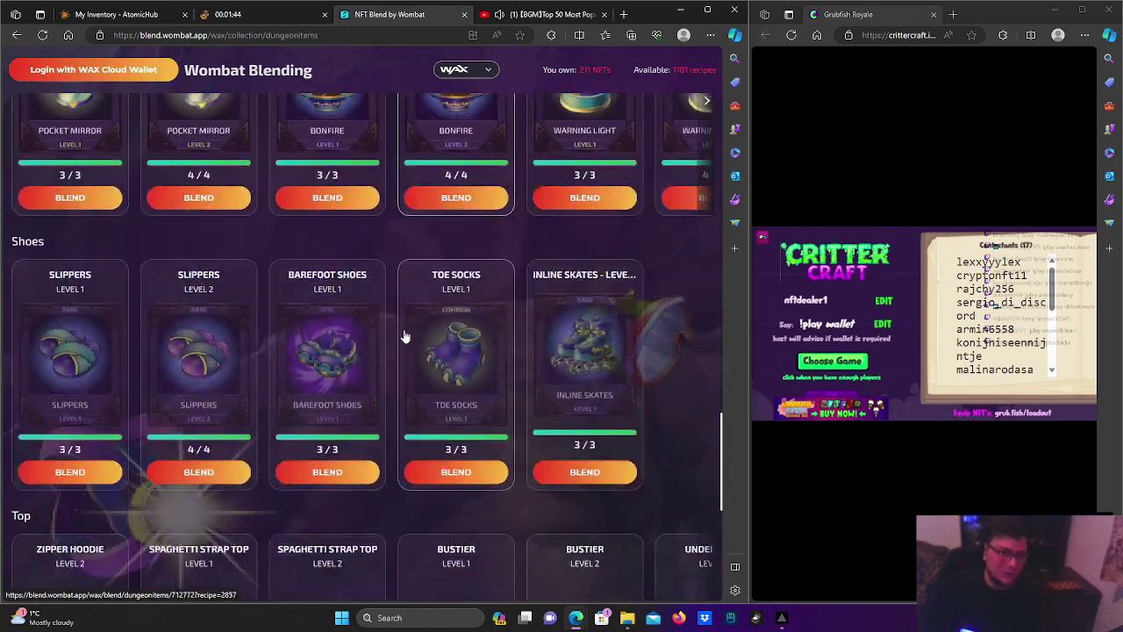
left_click(107, 557)
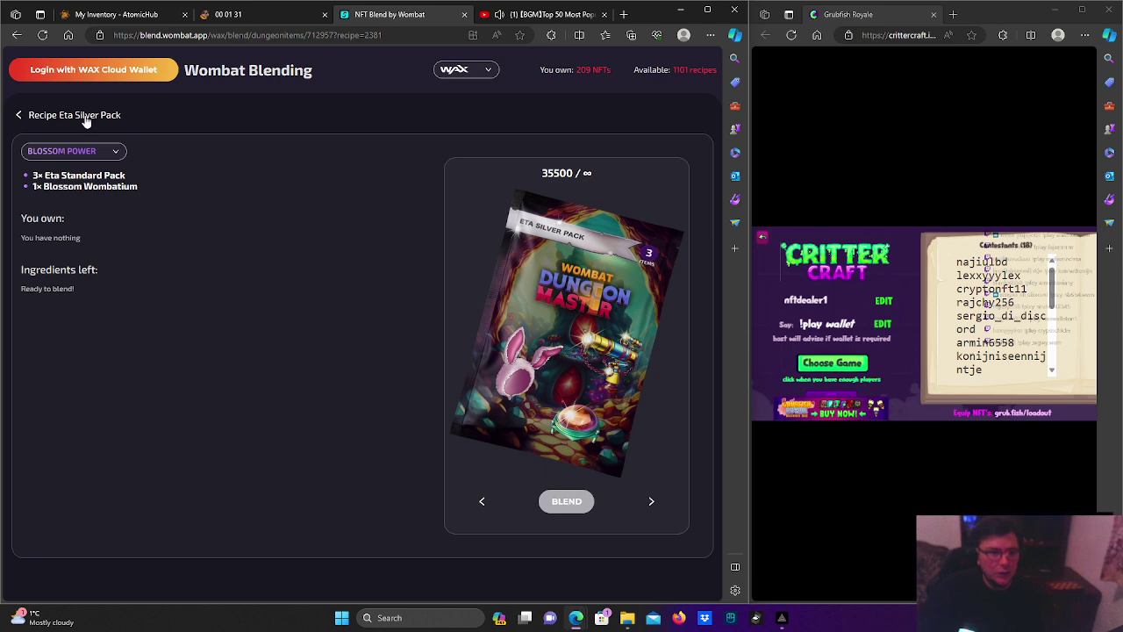
left_click(17, 115)
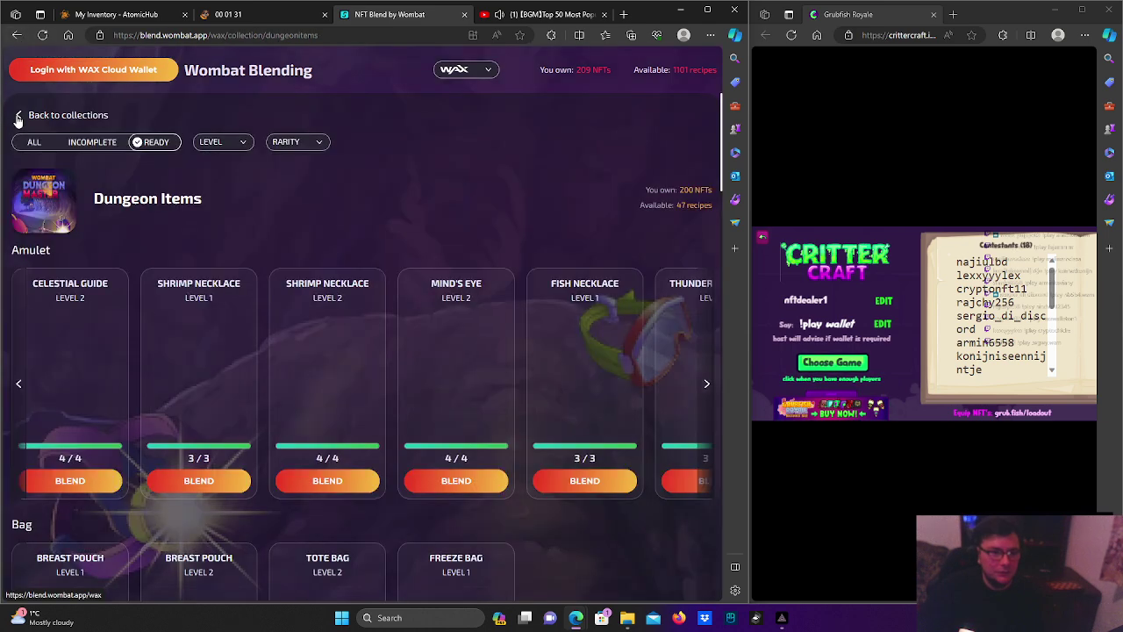
left_click(47, 38)
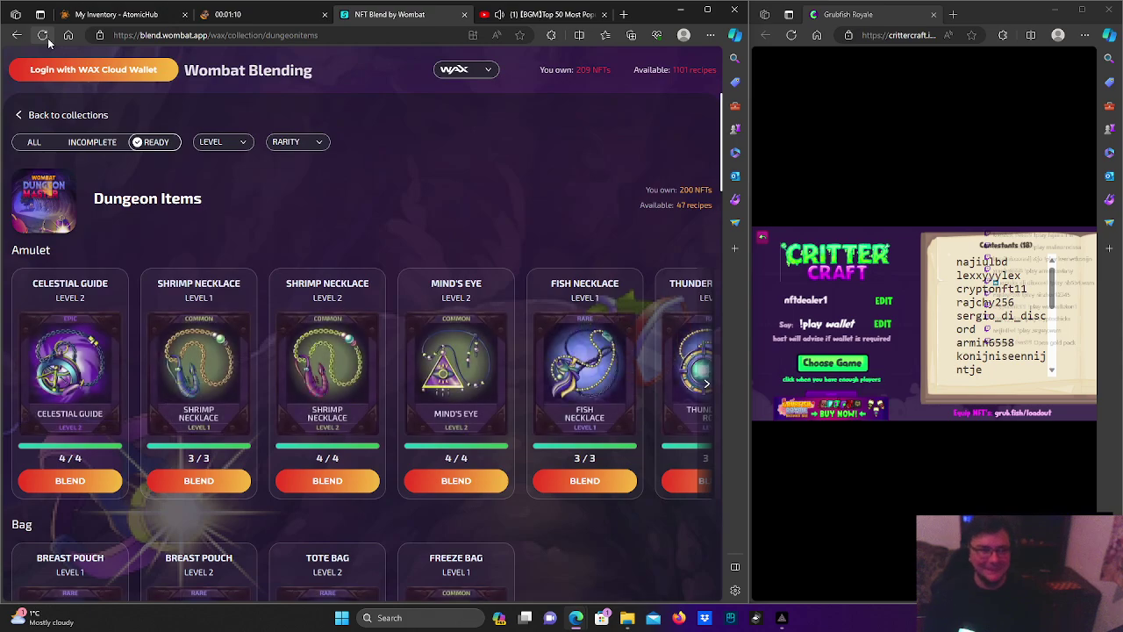
scroll(317, 305, "down", 20)
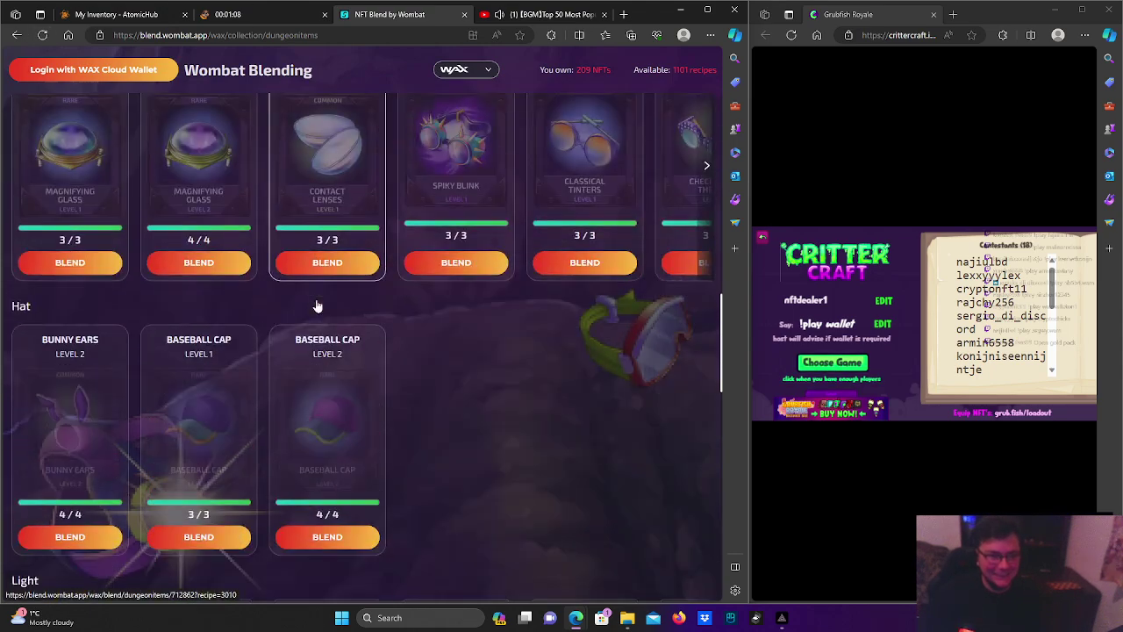
scroll(318, 305, "down", 1)
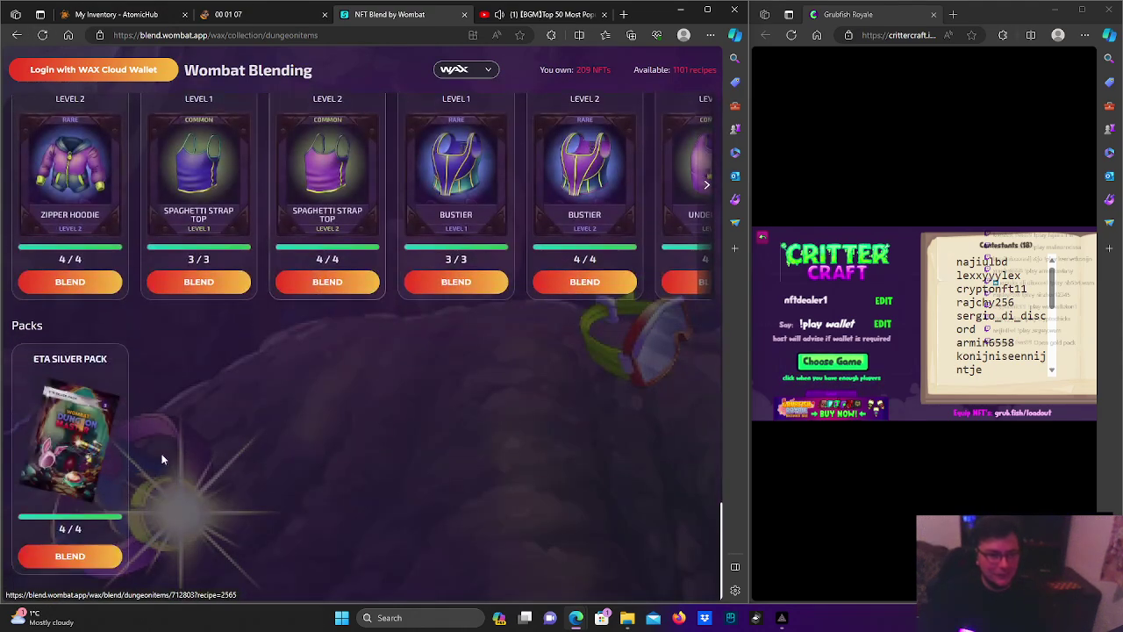
Blend another Eta Silver Pack from the 4/4 recipe, signing the transaction in the wallet
left_click(88, 554)
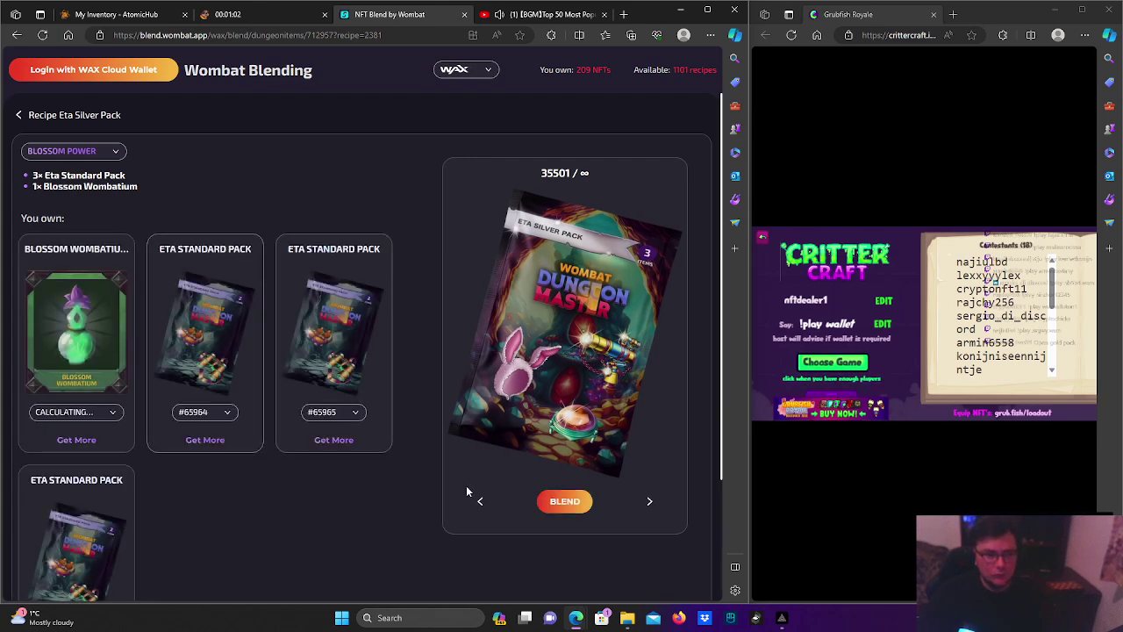
left_click(551, 505)
left_click(629, 562)
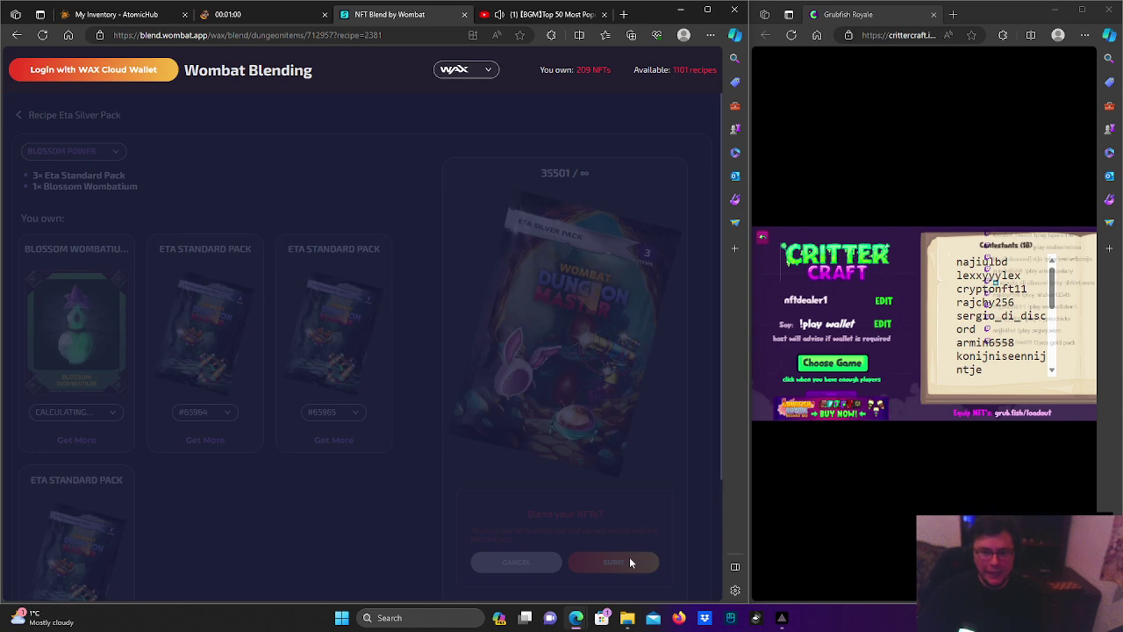
left_click(166, 351)
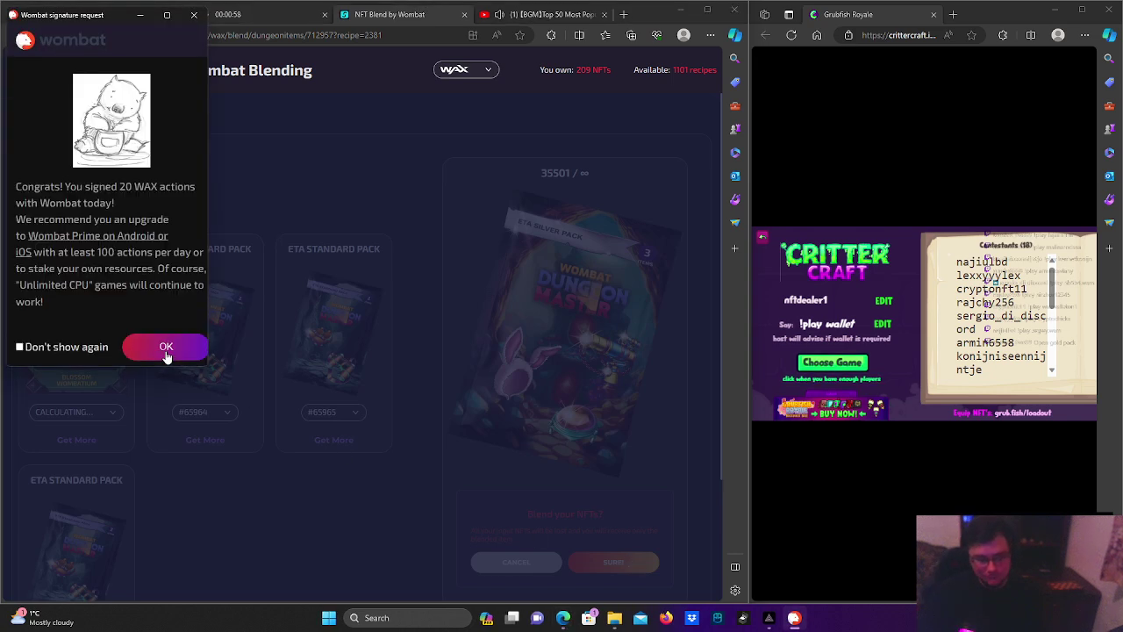
left_click(165, 349)
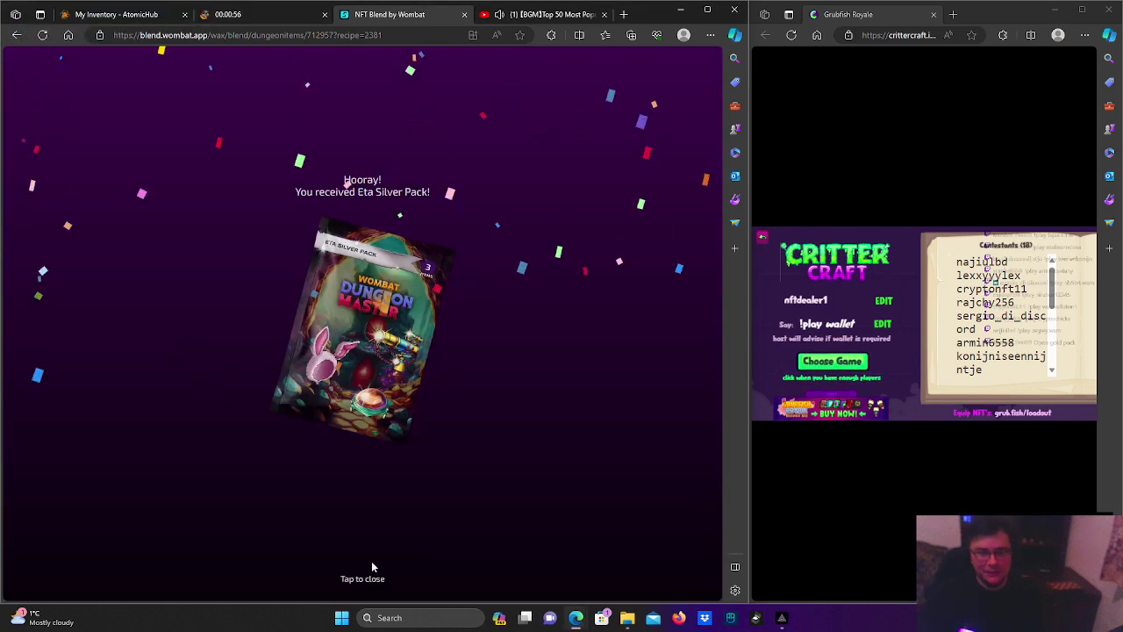
left_click(367, 575)
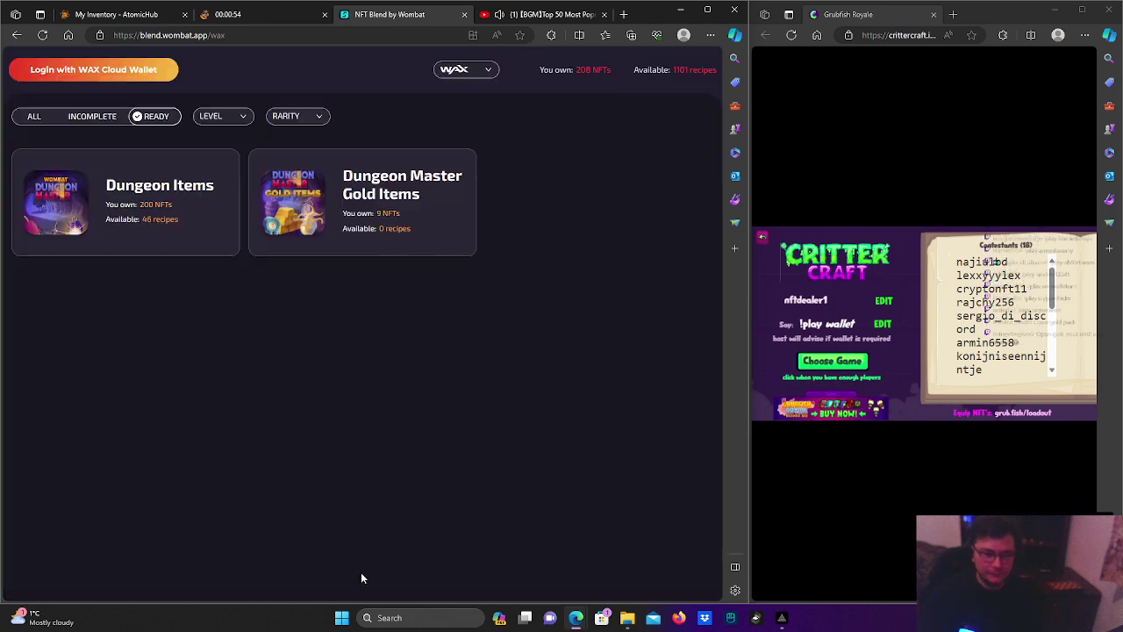
left_click(19, 40)
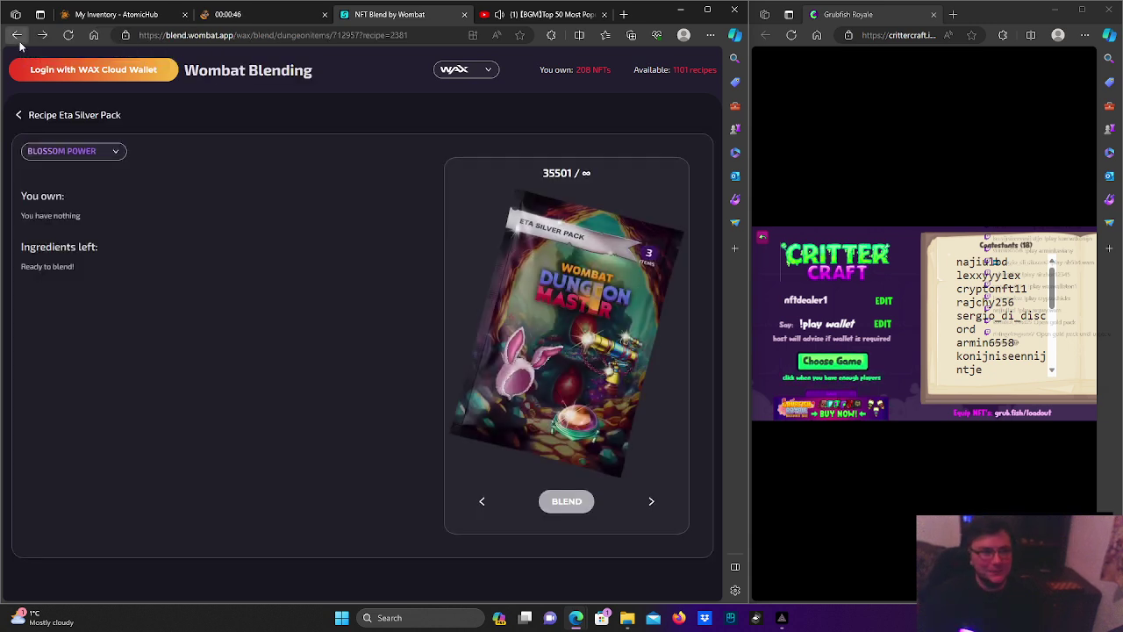
Close the blending site, return to the dungeon and help all other players
left_click(20, 41)
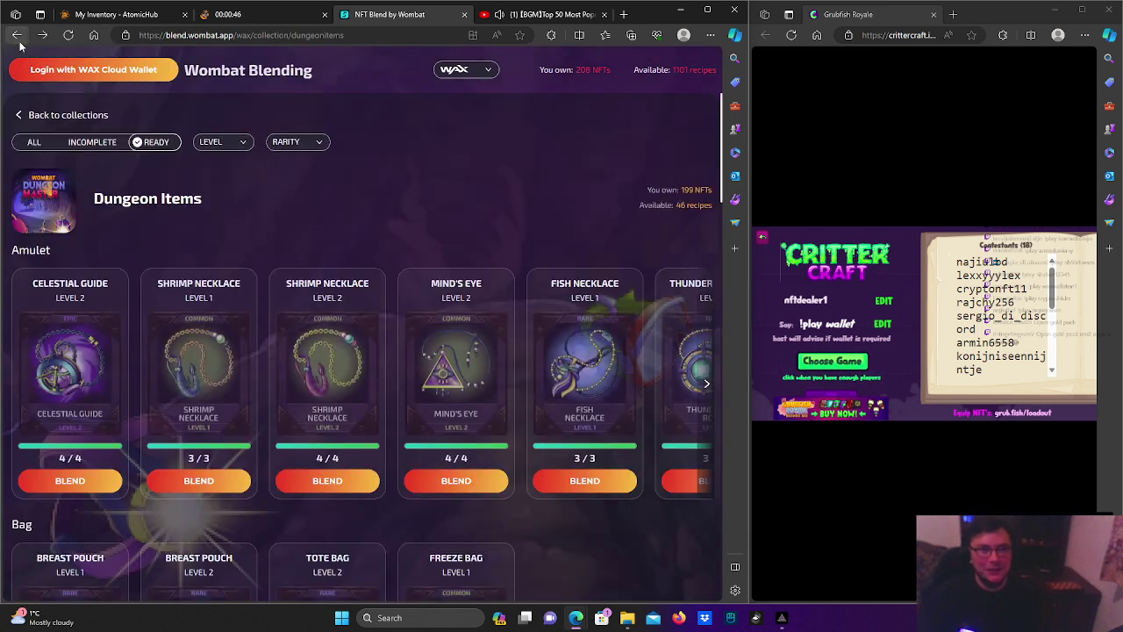
left_click(464, 15)
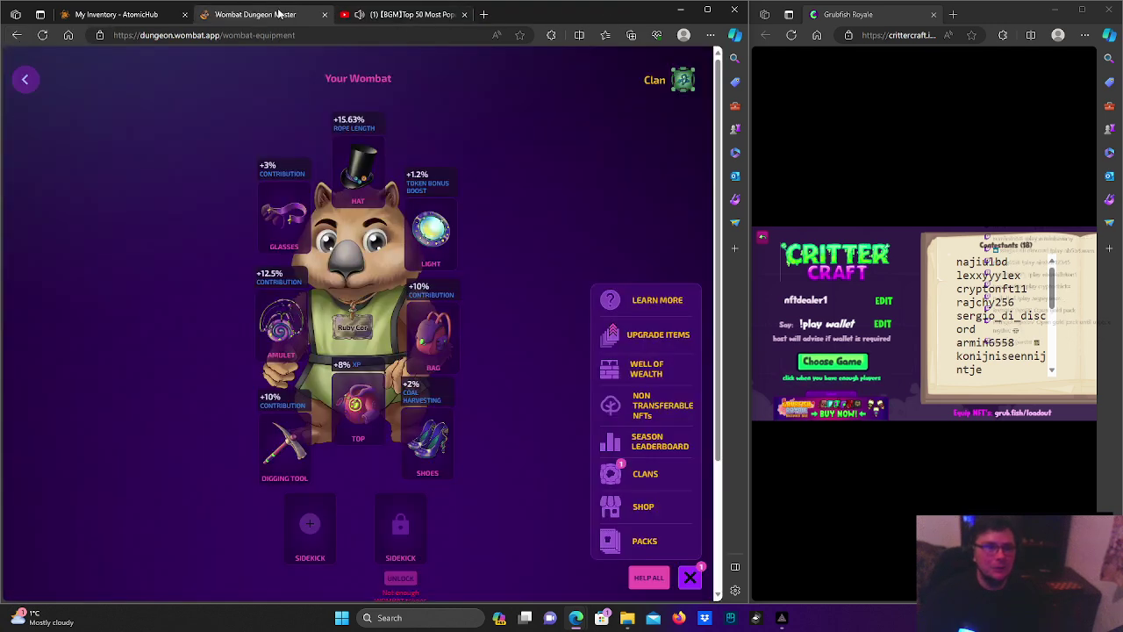
left_click(23, 82)
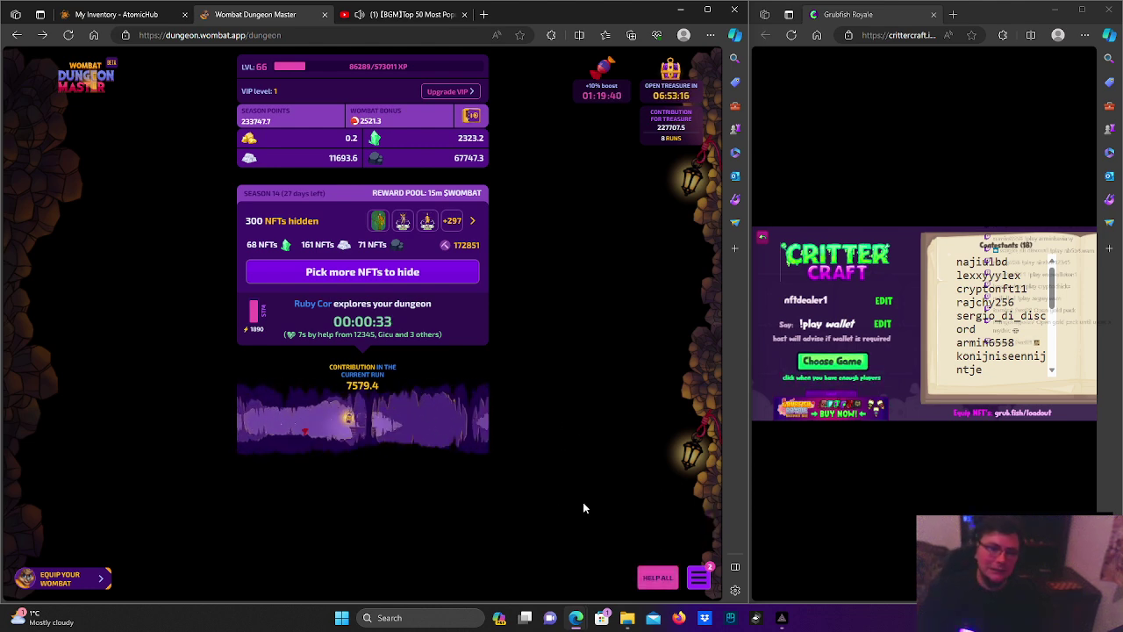
left_click(657, 577)
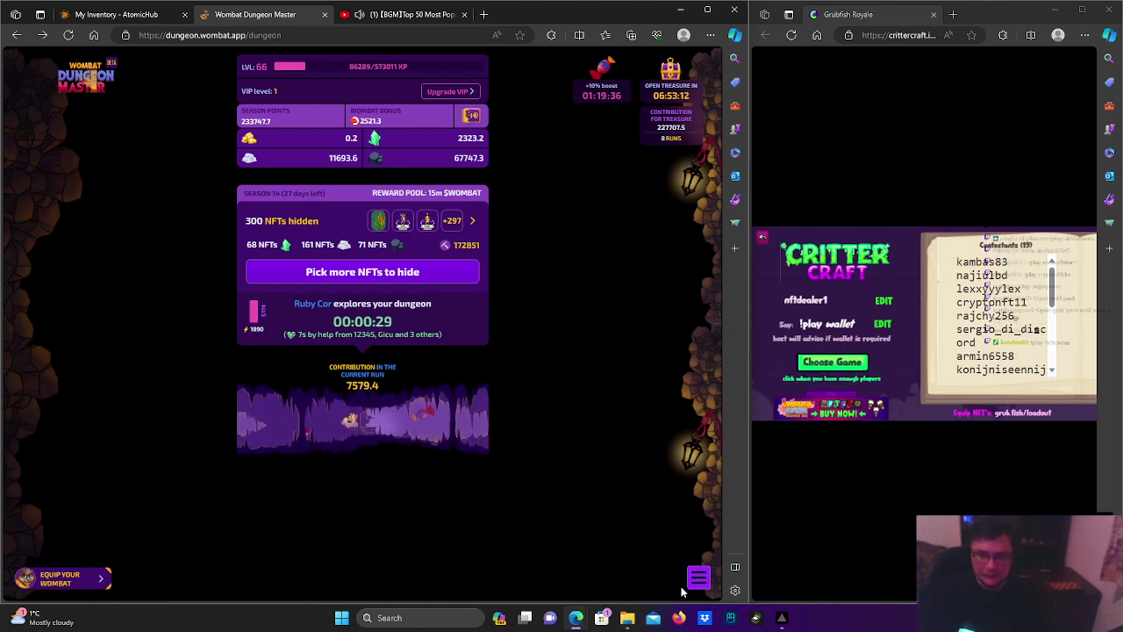
Browse the Well of Wealth achievements, then return to the dungeon page
left_click(699, 578)
left_click(669, 324)
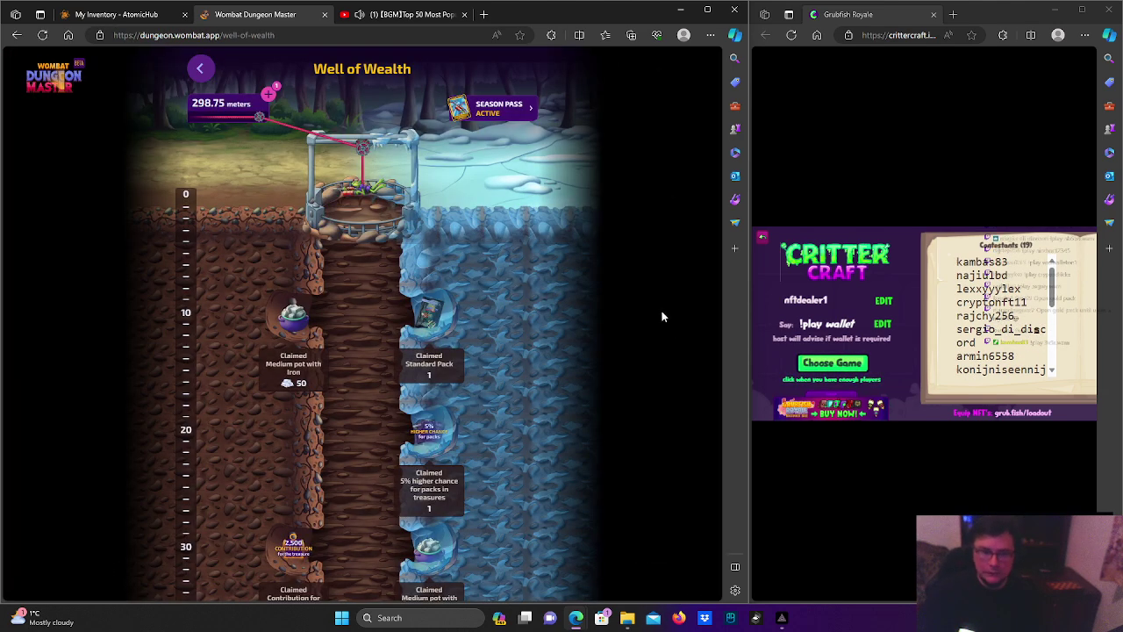
left_click(269, 91)
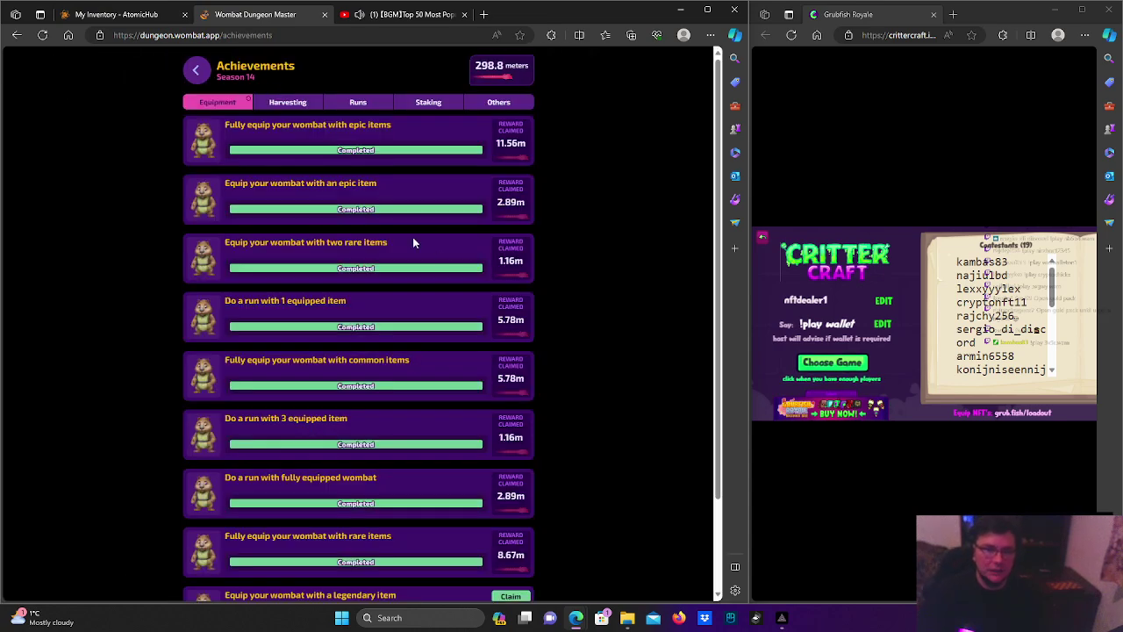
scroll(444, 271, "down", 2)
scroll(241, 63, "up", 2)
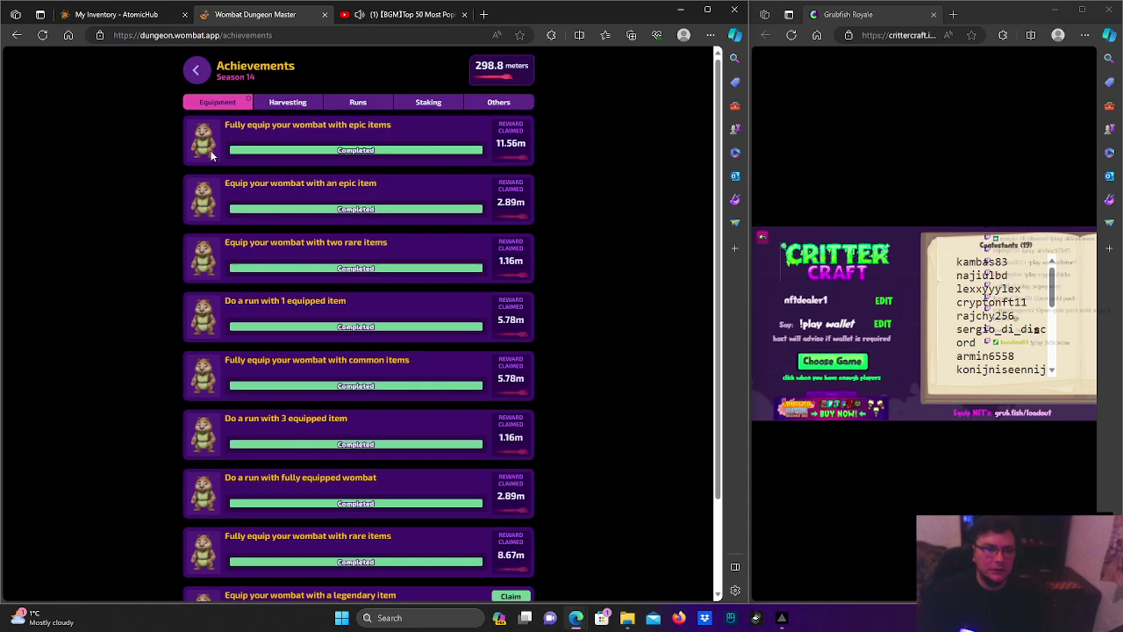
left_click(198, 81)
left_click(198, 84)
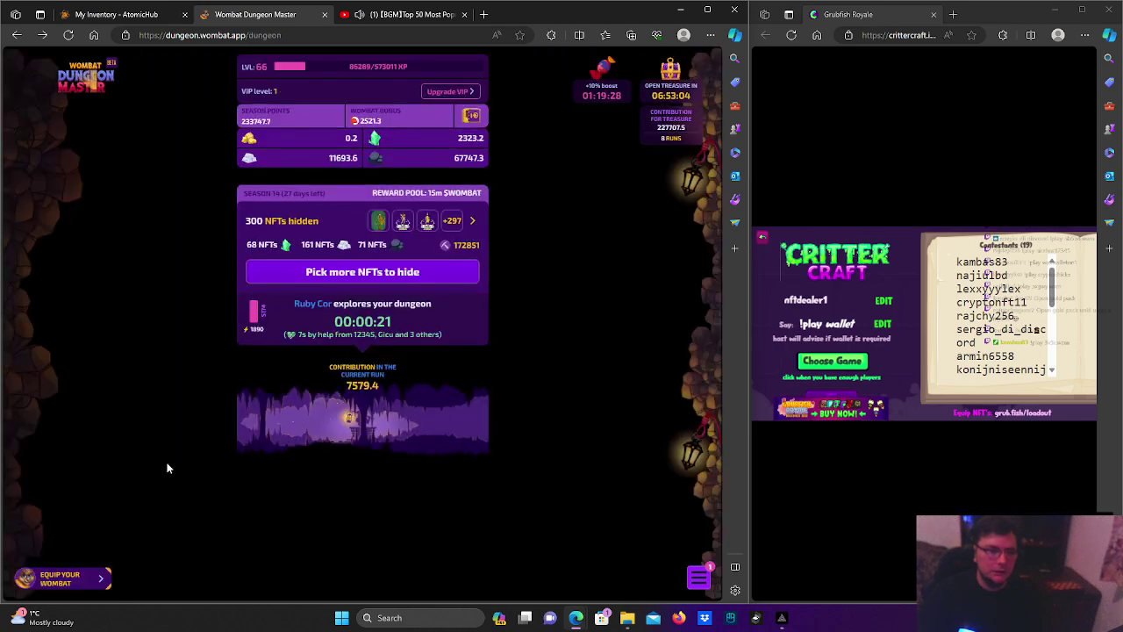
left_click(92, 576)
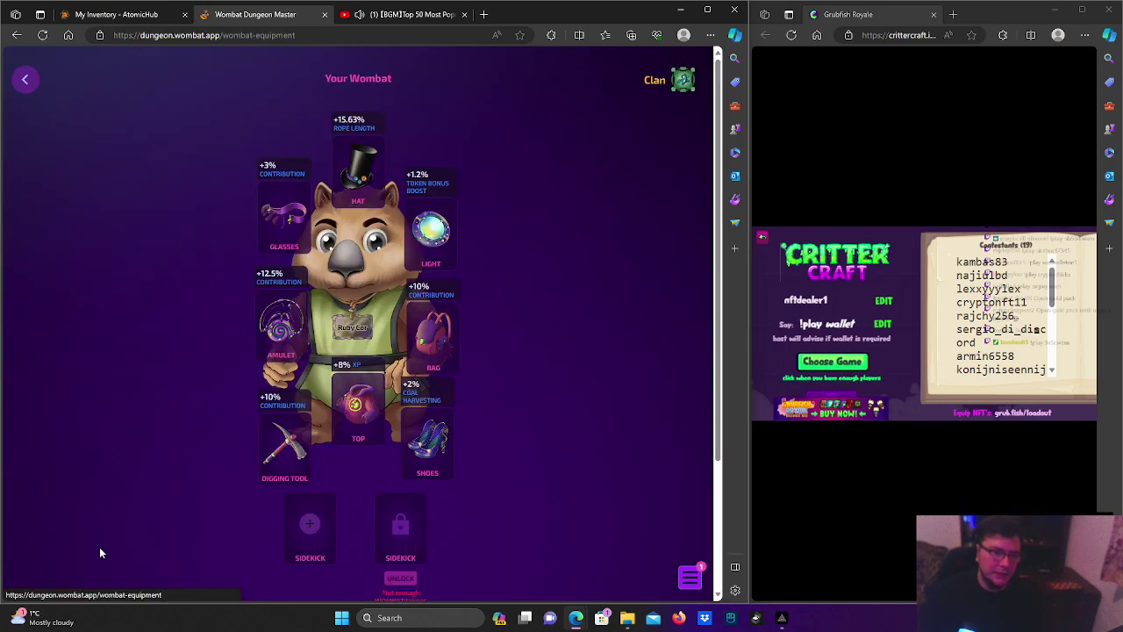
left_click(26, 81)
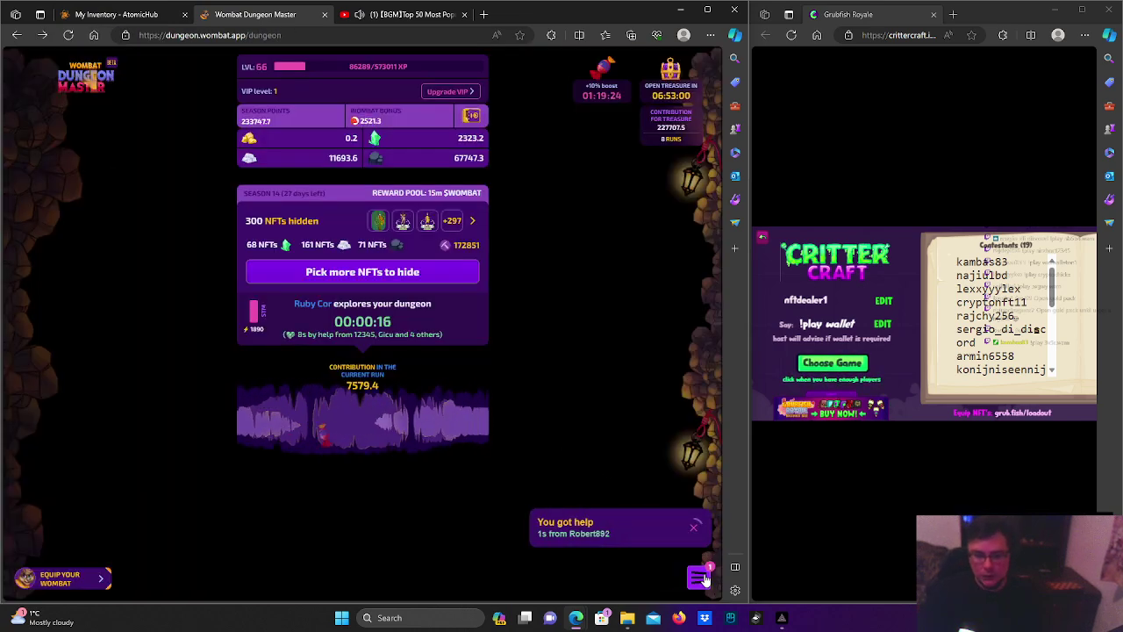
Claim the 5.78m legendary-item achievement, raising the Well of Wealth to 304.53 meters
left_click(699, 578)
left_click(637, 336)
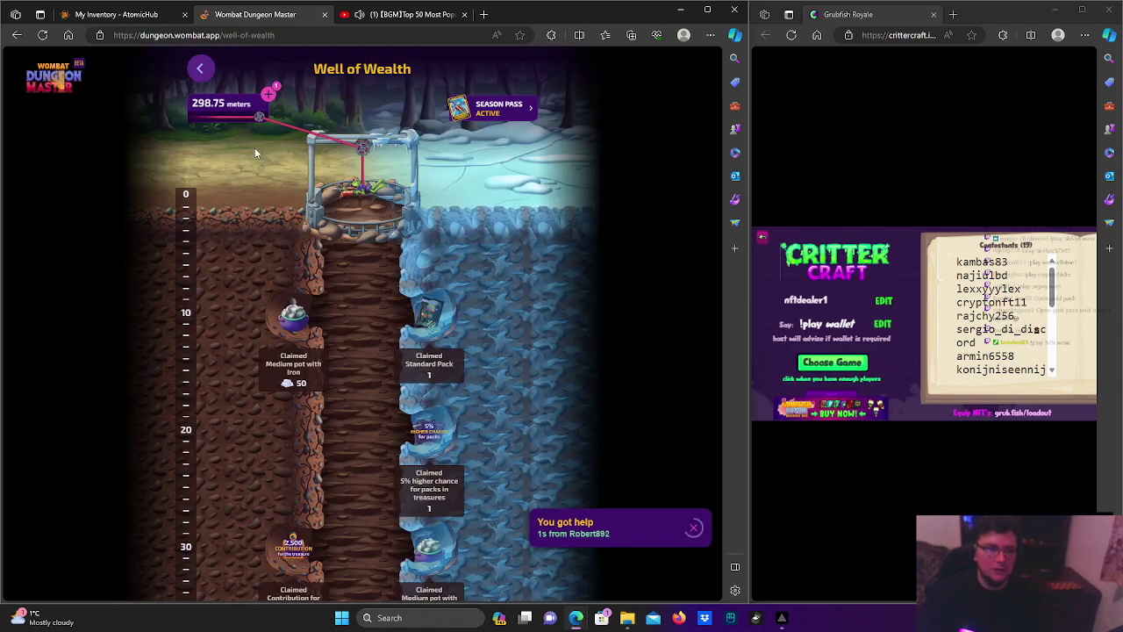
left_click(270, 97)
scroll(447, 410, "down", 2)
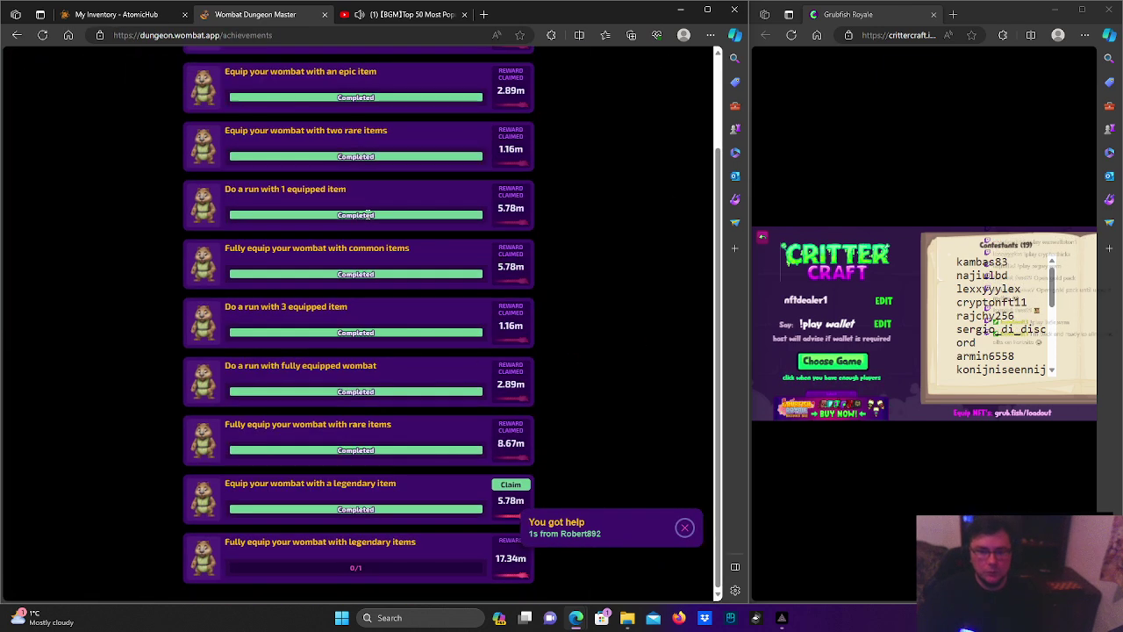
left_click(513, 486)
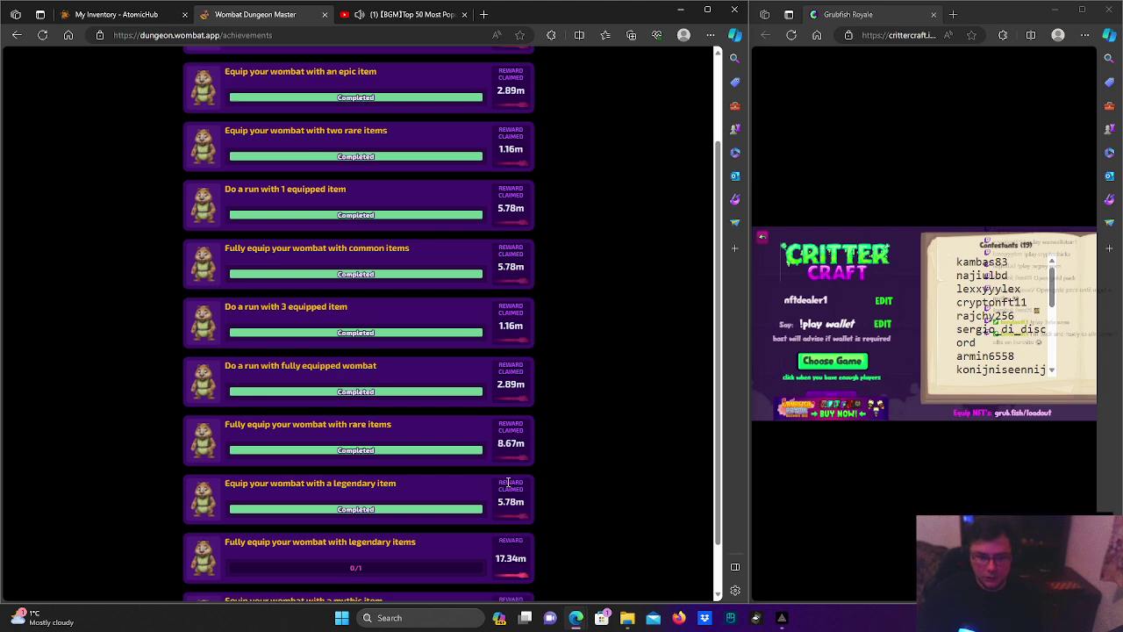
scroll(417, 544, "down", 1)
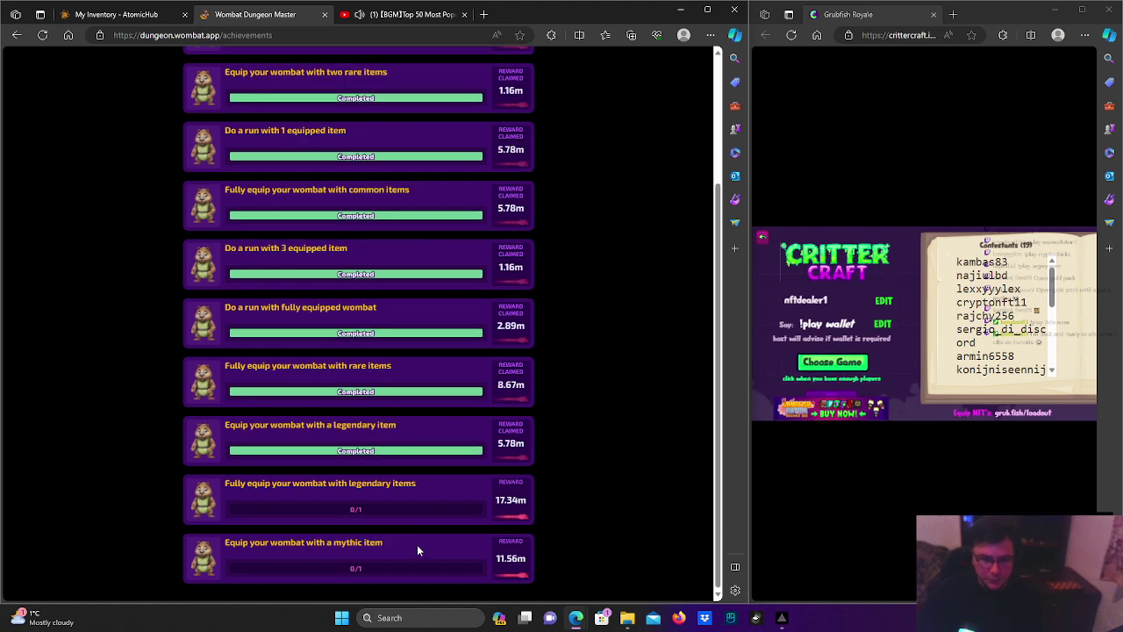
scroll(417, 549, "up", 2)
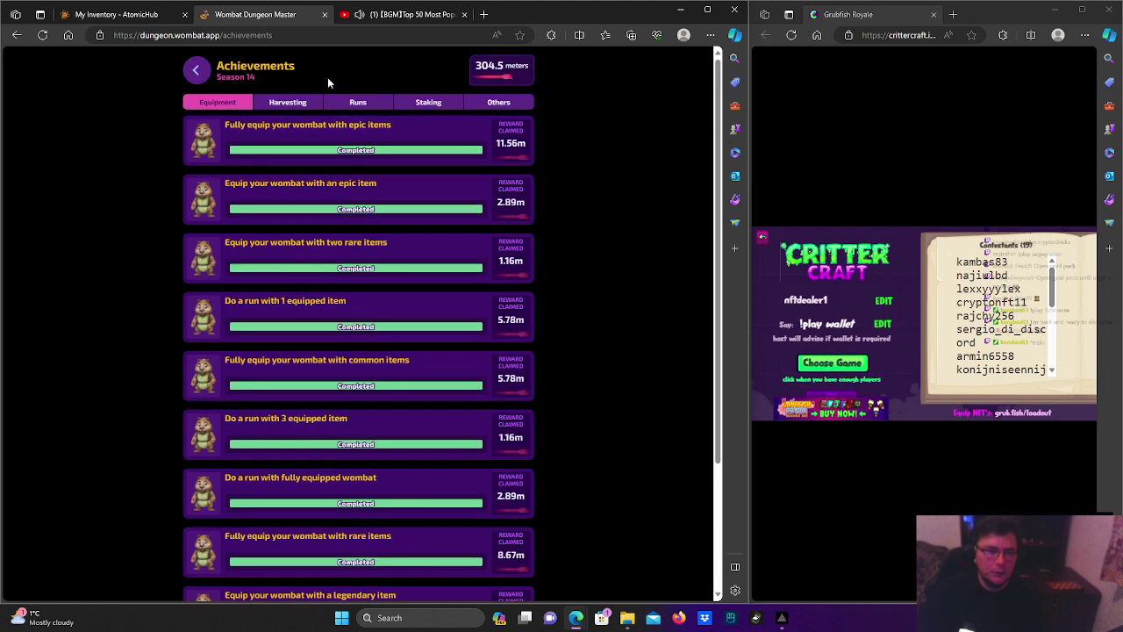
left_click(204, 73)
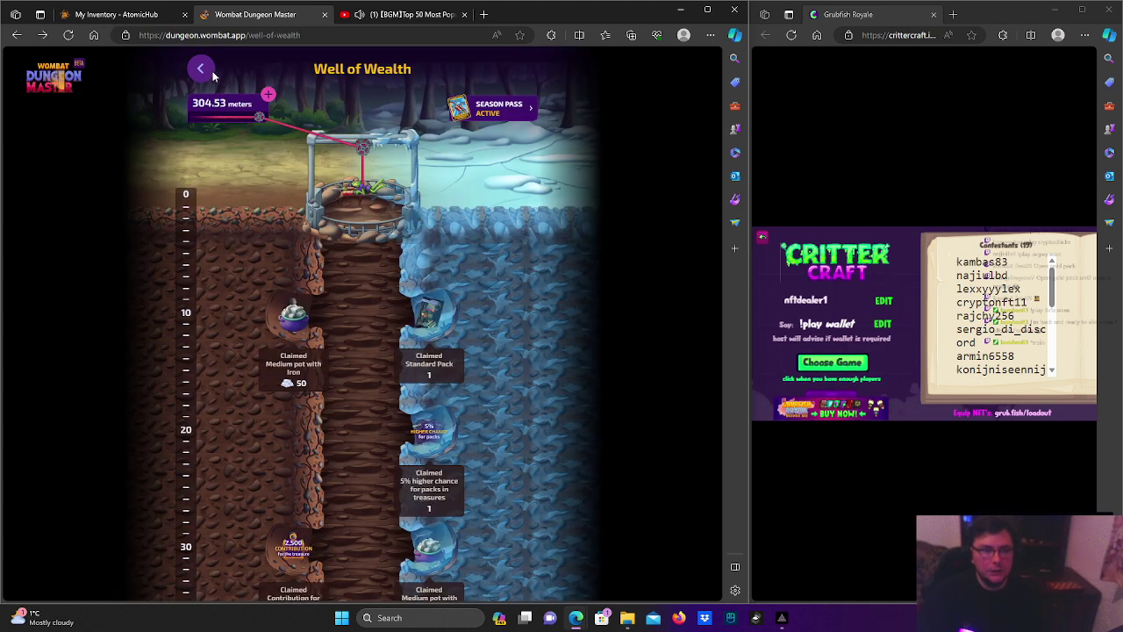
left_click(203, 71)
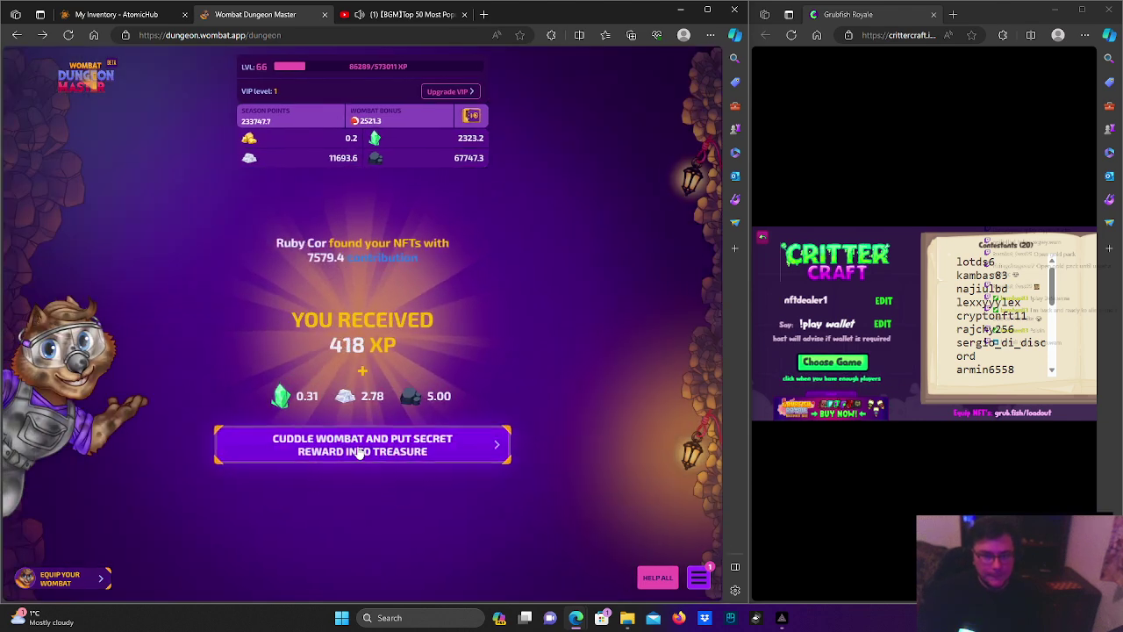
left_click(359, 452)
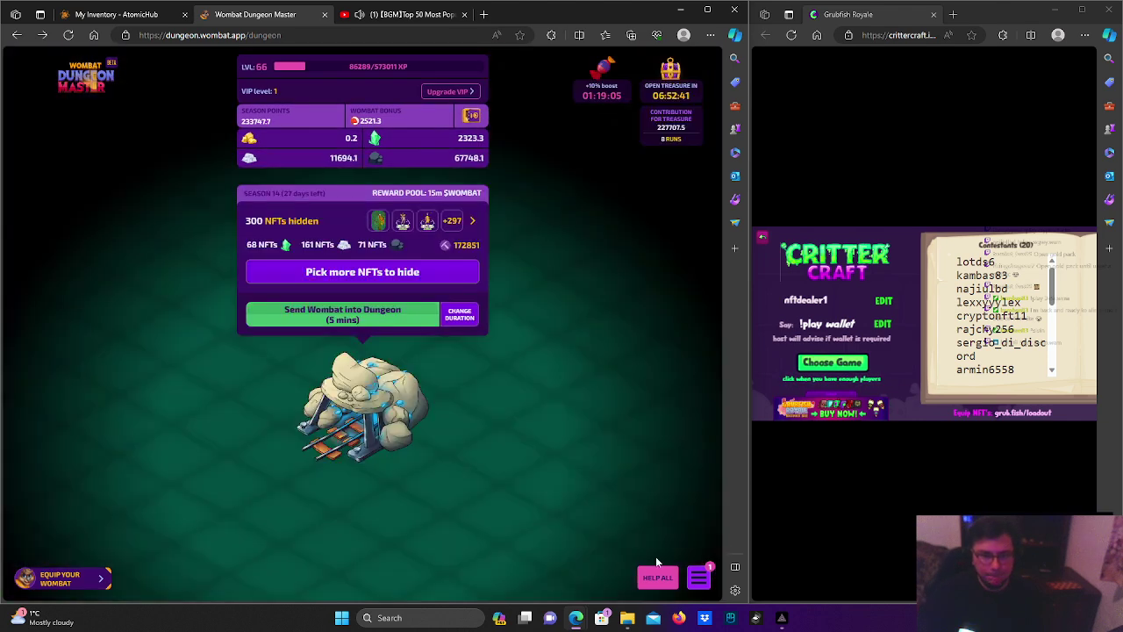
left_click(404, 325)
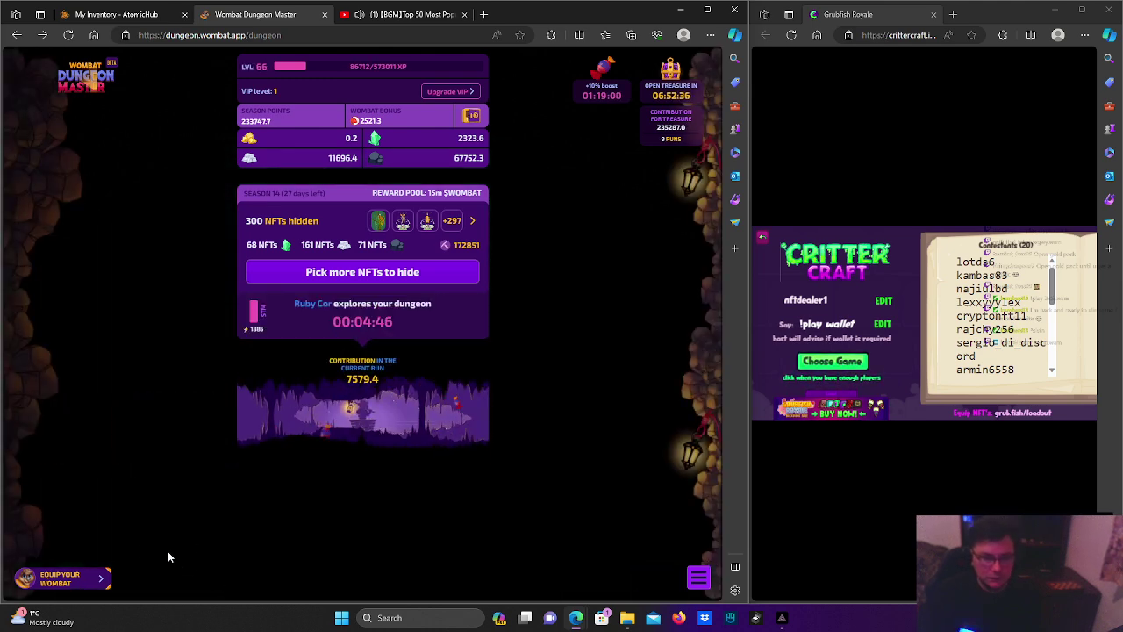
left_click(76, 575)
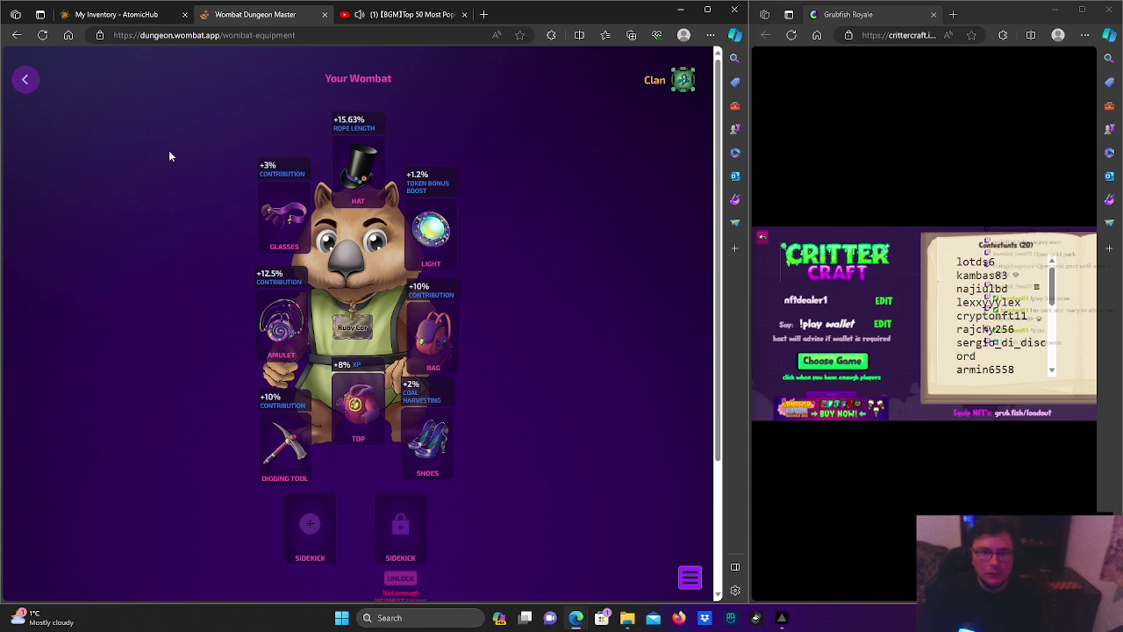
left_click(24, 81)
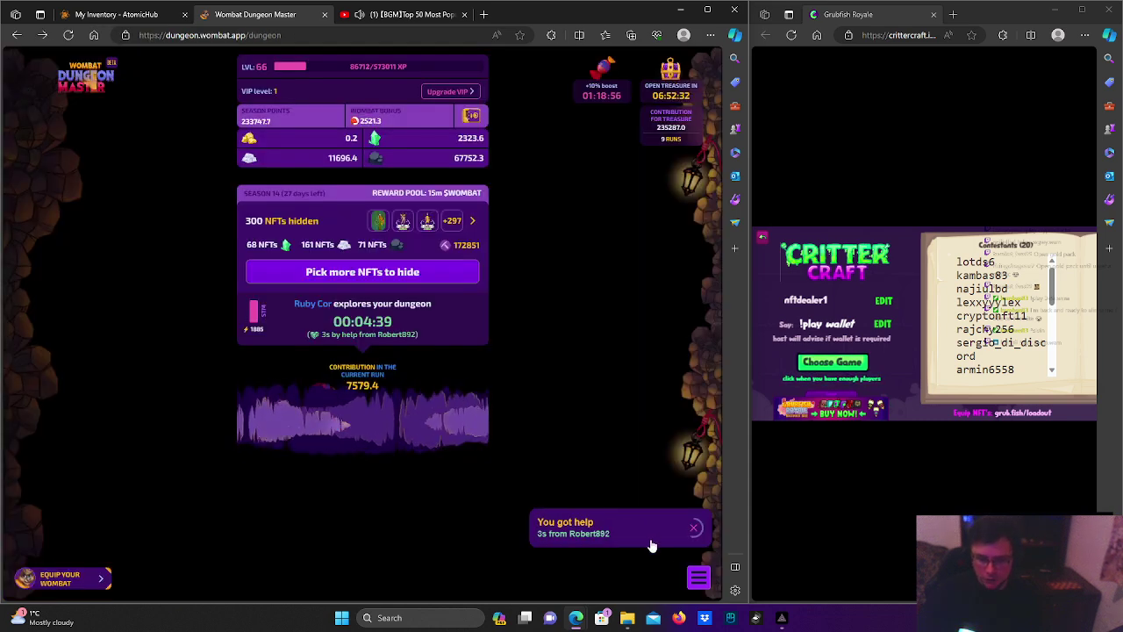
left_click(698, 577)
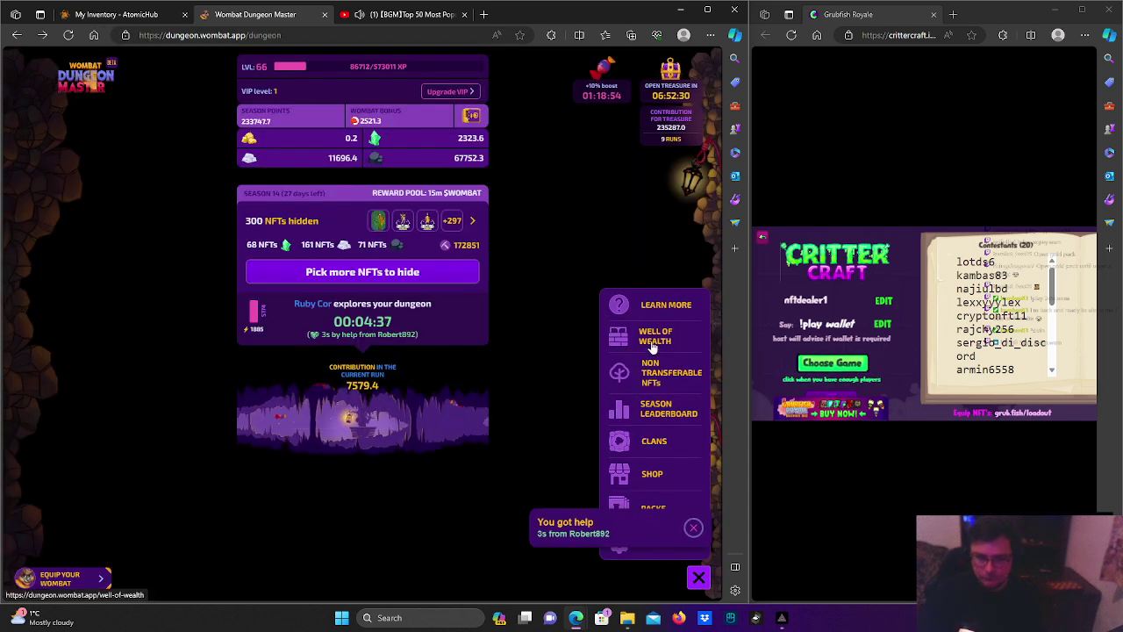
left_click(523, 436)
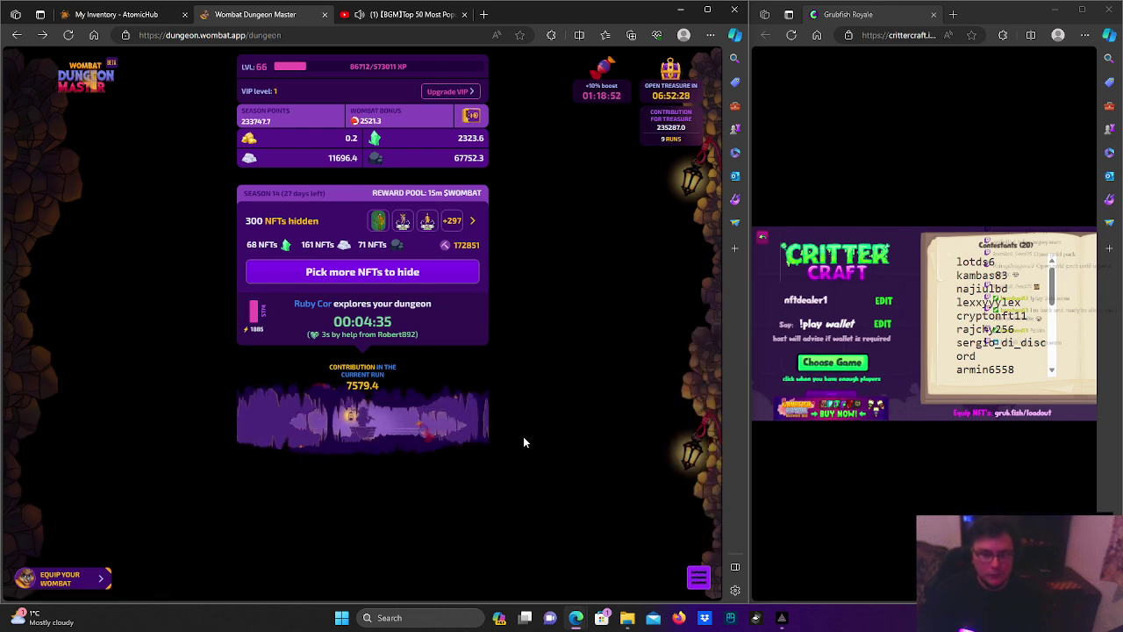
left_click(698, 578)
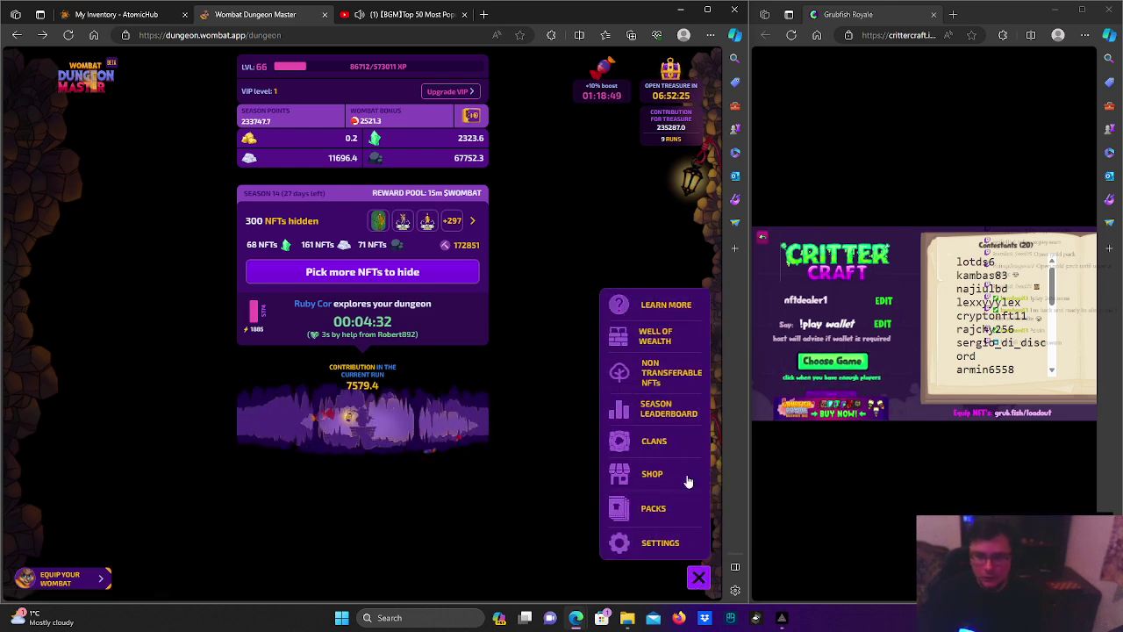
left_click(660, 348)
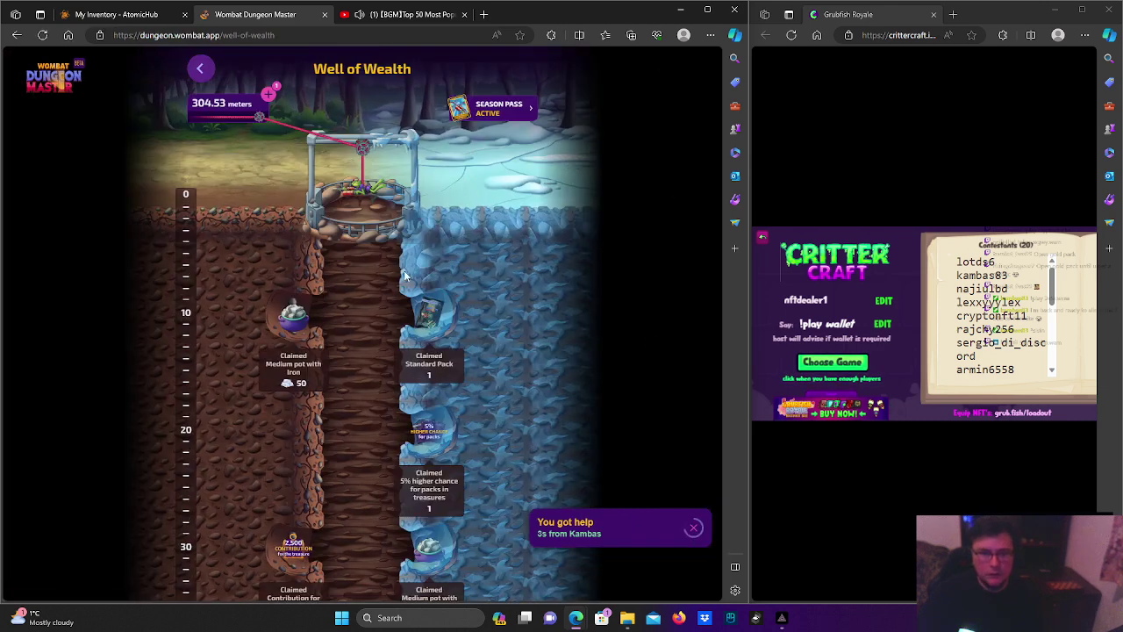
left_click(272, 95)
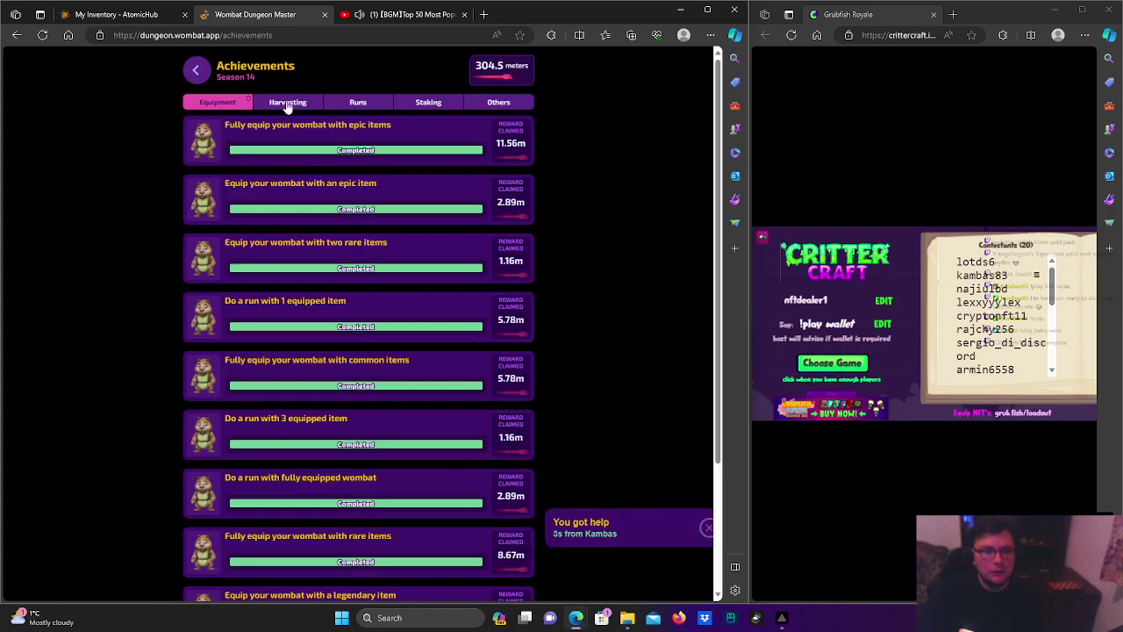
scroll(512, 309, "down", 2)
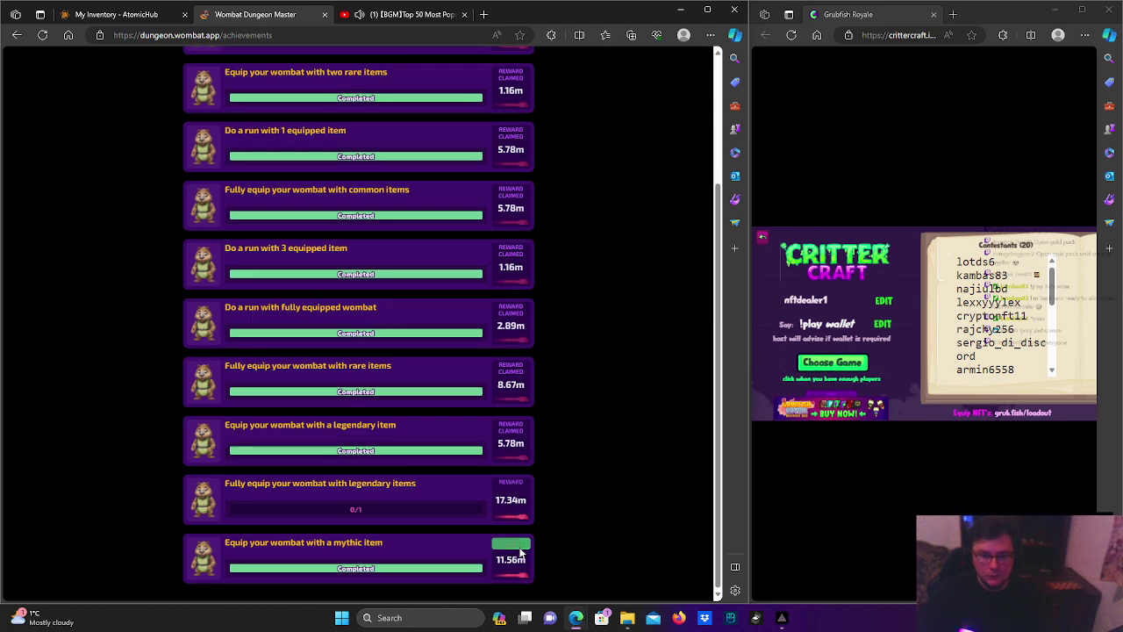
scroll(416, 351, "up", 2)
left_click(310, 106)
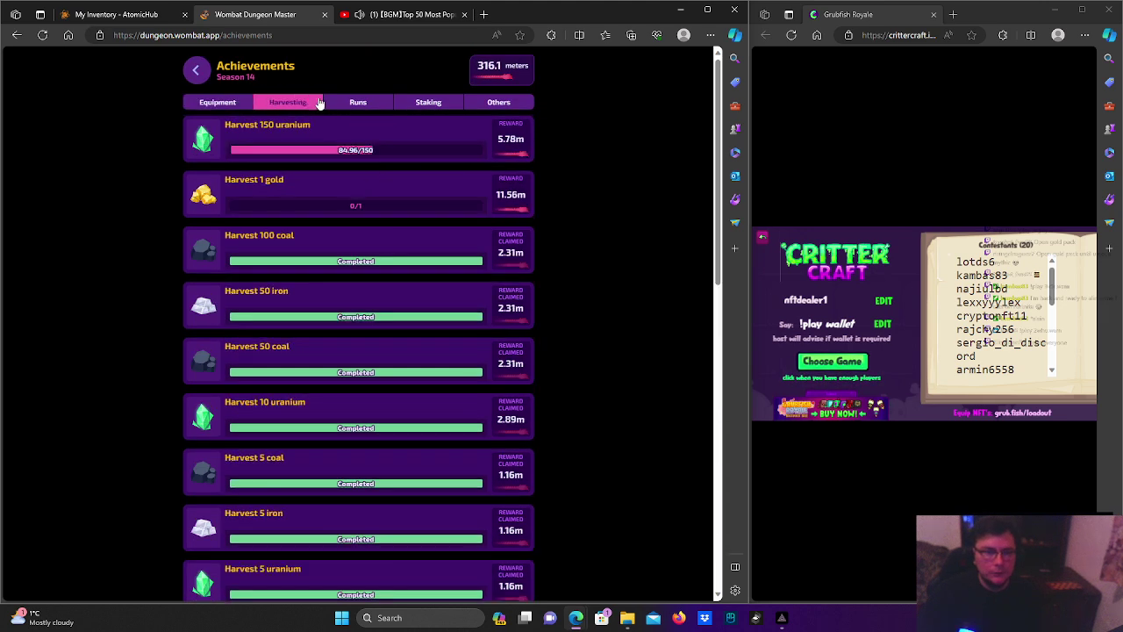
left_click(351, 103)
left_click(421, 104)
left_click(492, 105)
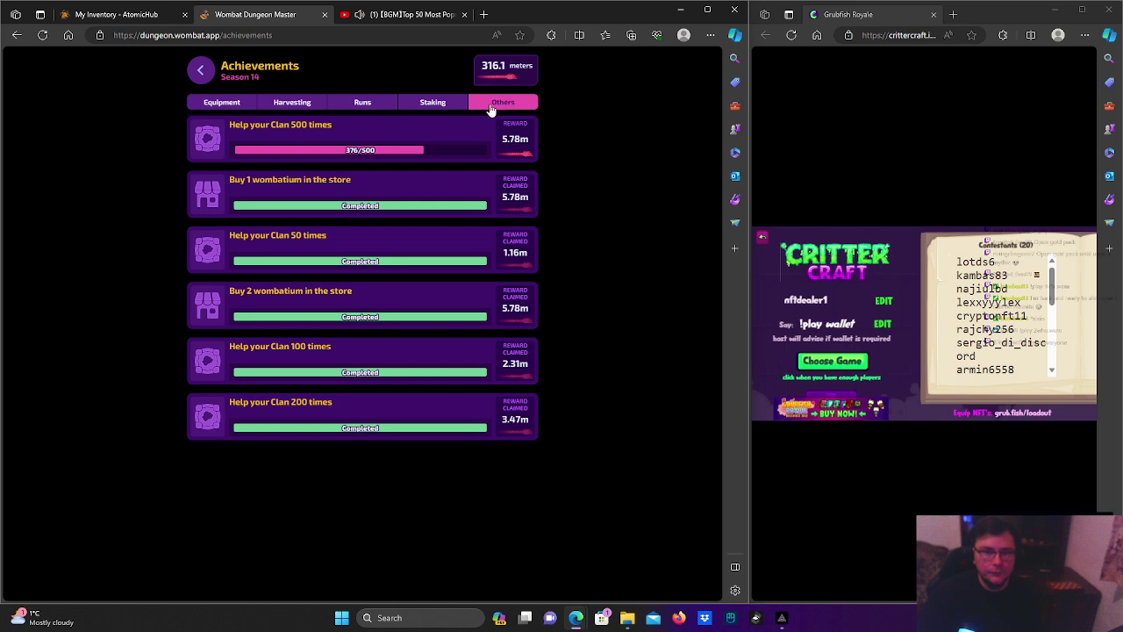
left_click(202, 72)
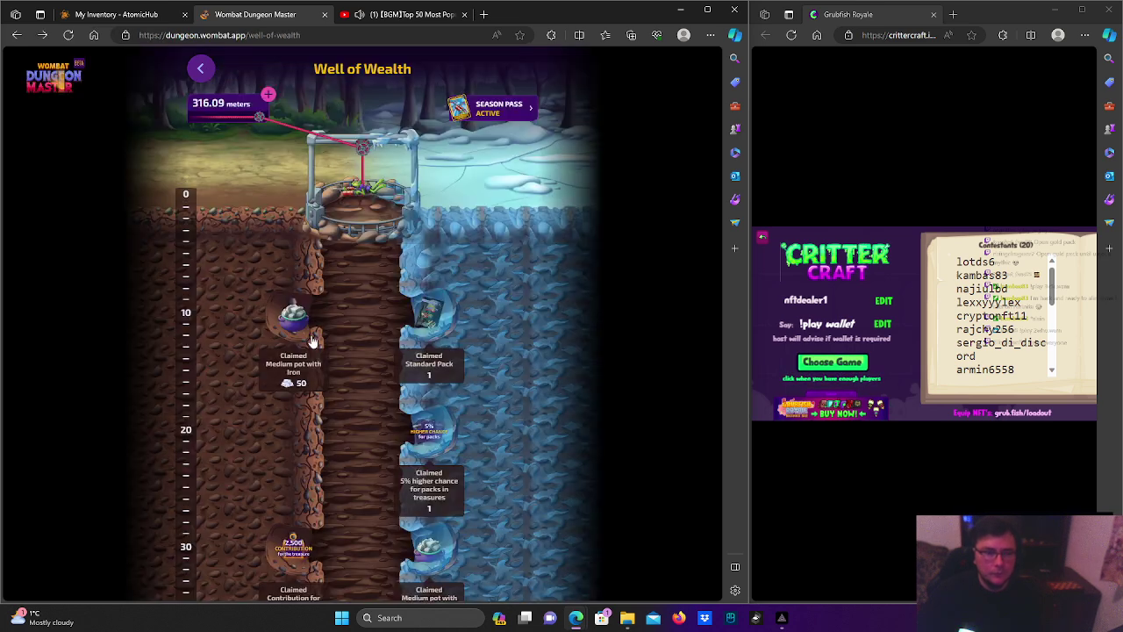
left_click(203, 69)
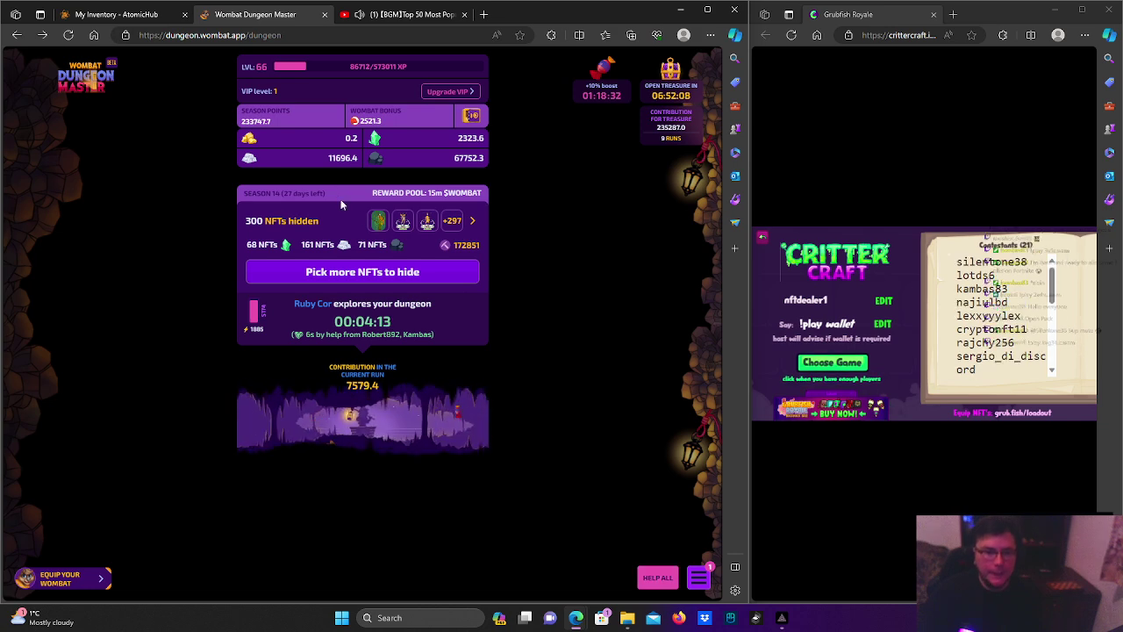
Open an Eta Silver Pack from the AtomicHub inventory and start unpacking it
left_click(114, 14)
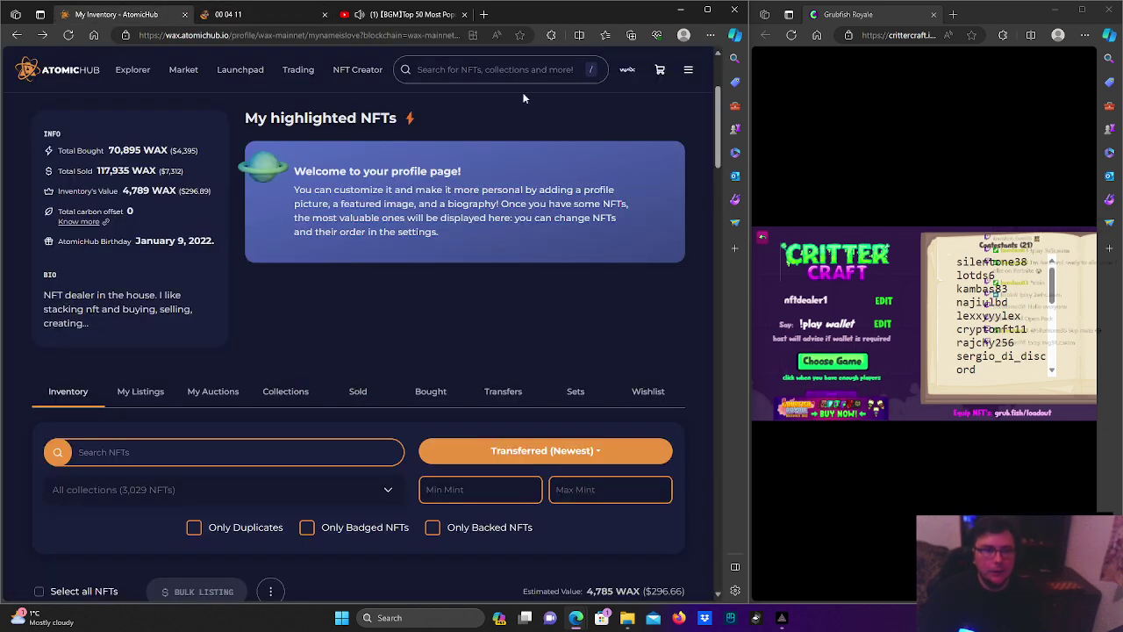
left_click(688, 70)
left_click(619, 209)
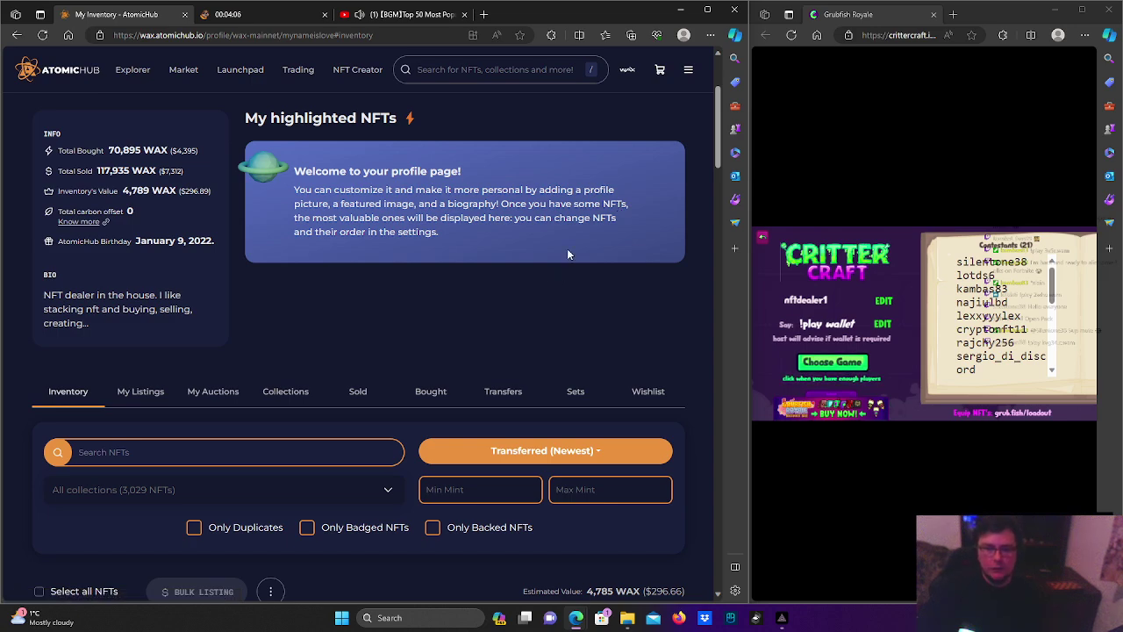
scroll(568, 254, "down", 5)
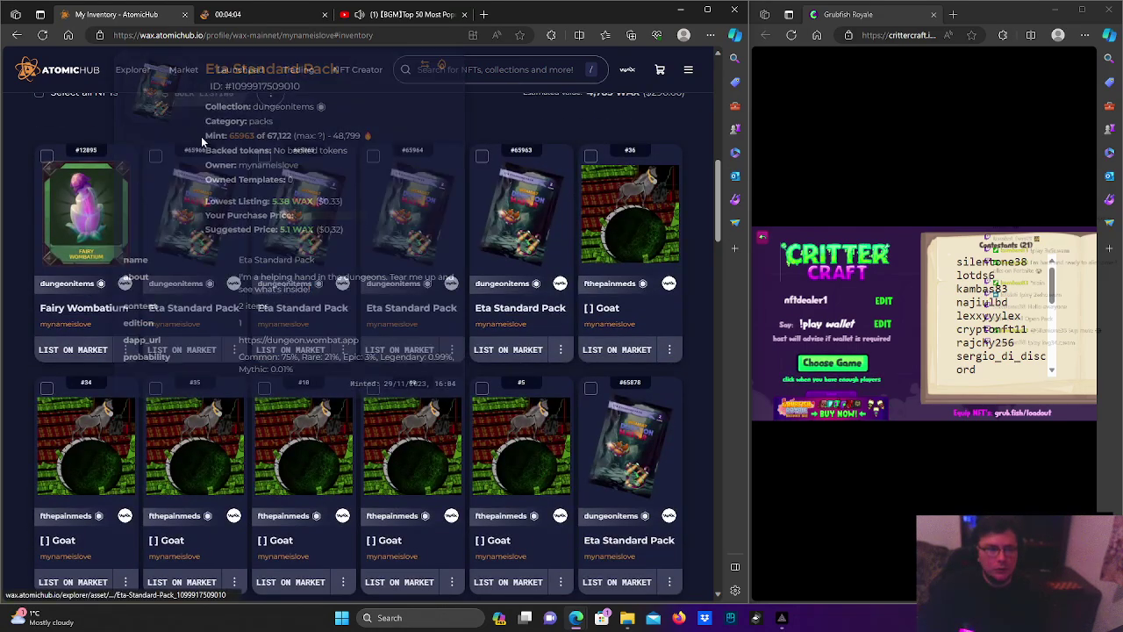
left_click(42, 36)
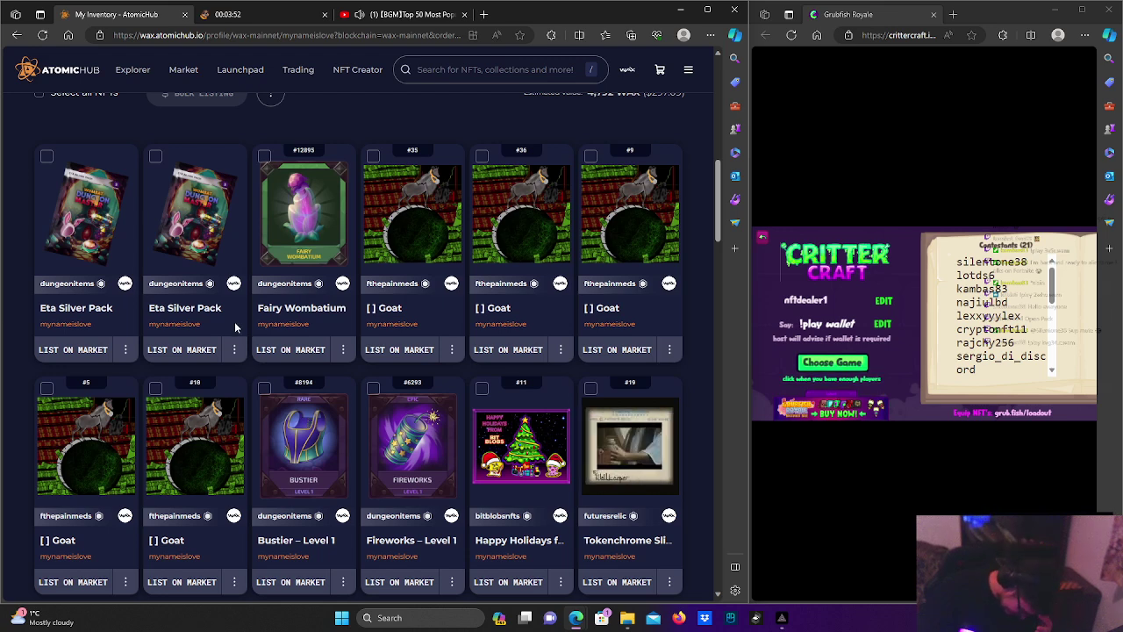
left_click(88, 256)
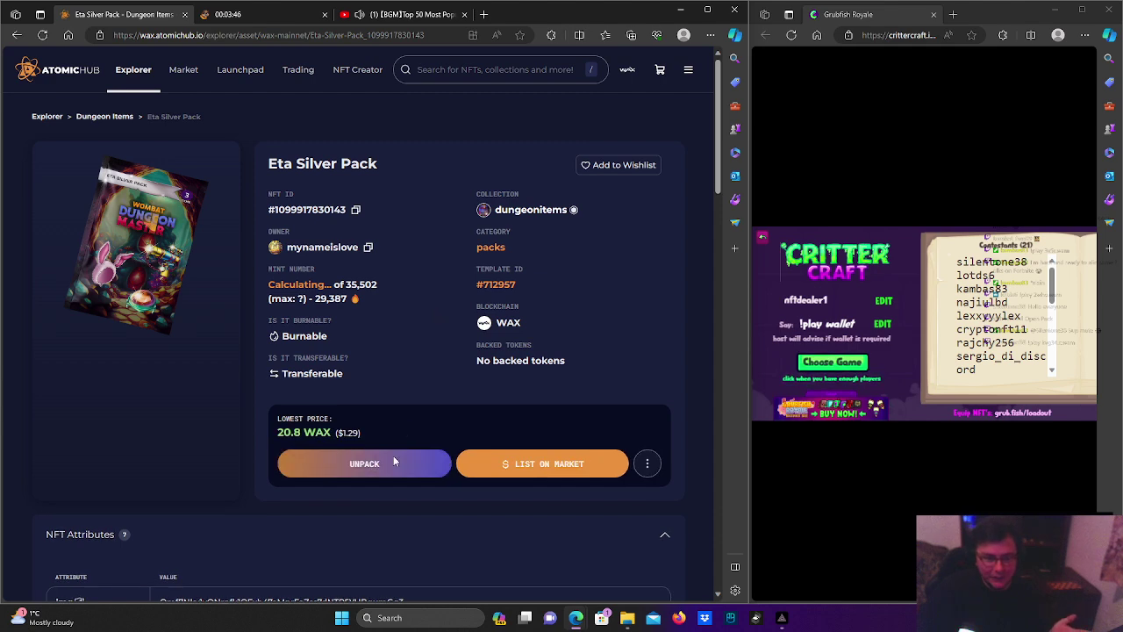
left_click(393, 462)
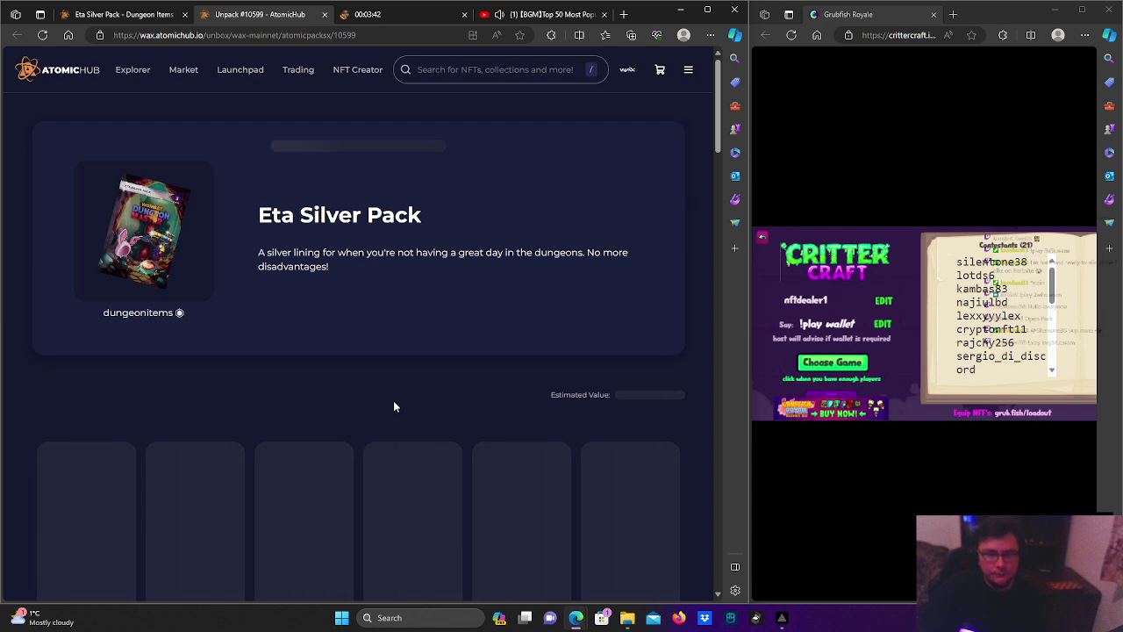
Send an Eta Silver Pack to unboxing, approving the transfer in the Wombat wallet
scroll(393, 406, "down", 2)
left_click(231, 475)
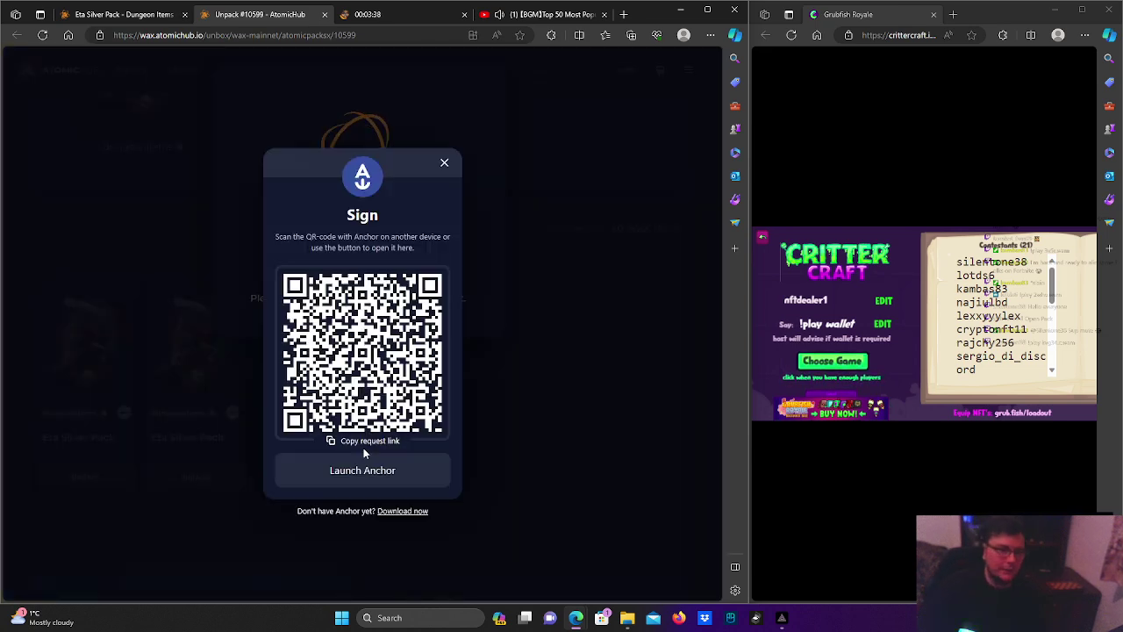
left_click(389, 469)
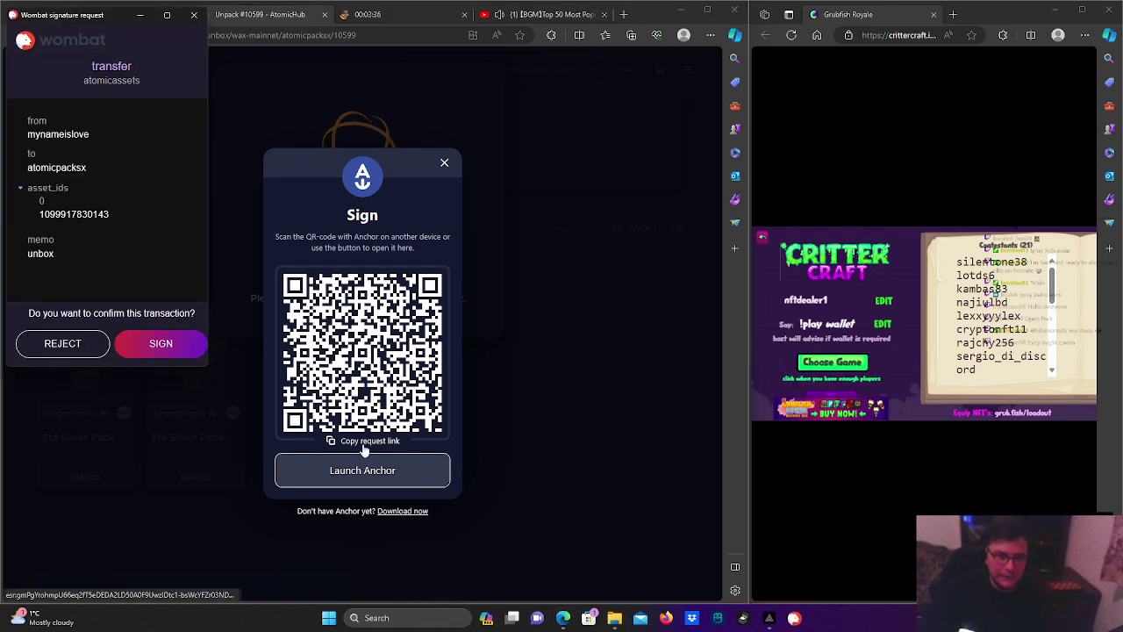
left_click(189, 343)
left_click(182, 347)
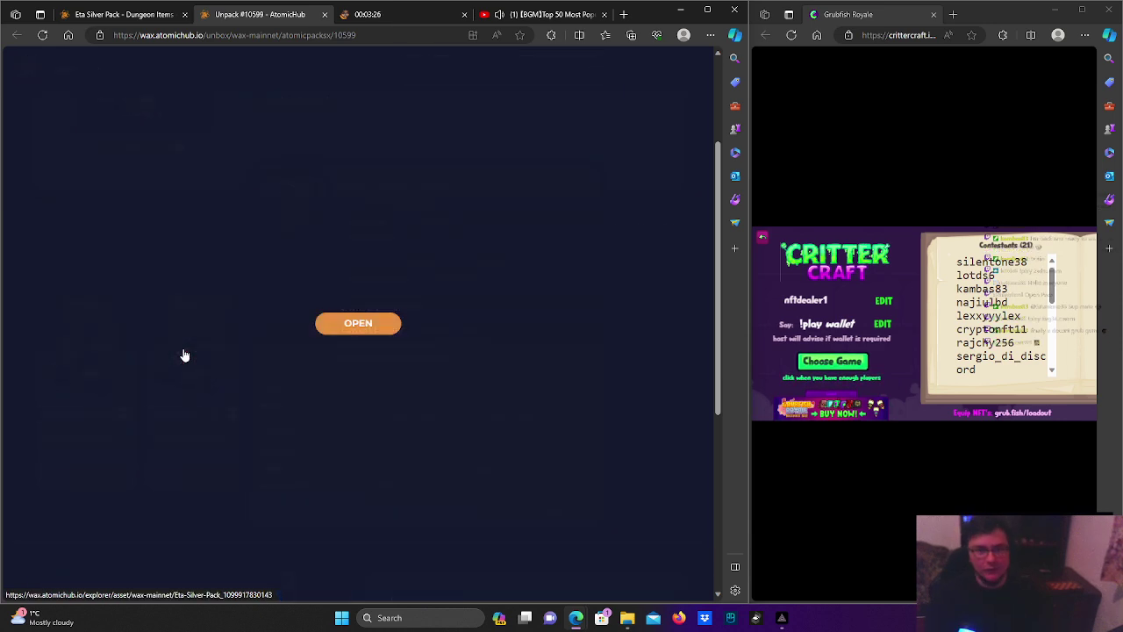
Open pack #10599 and sign the claim for its Epic Spork and Rare Fish Necklace
left_click(351, 321)
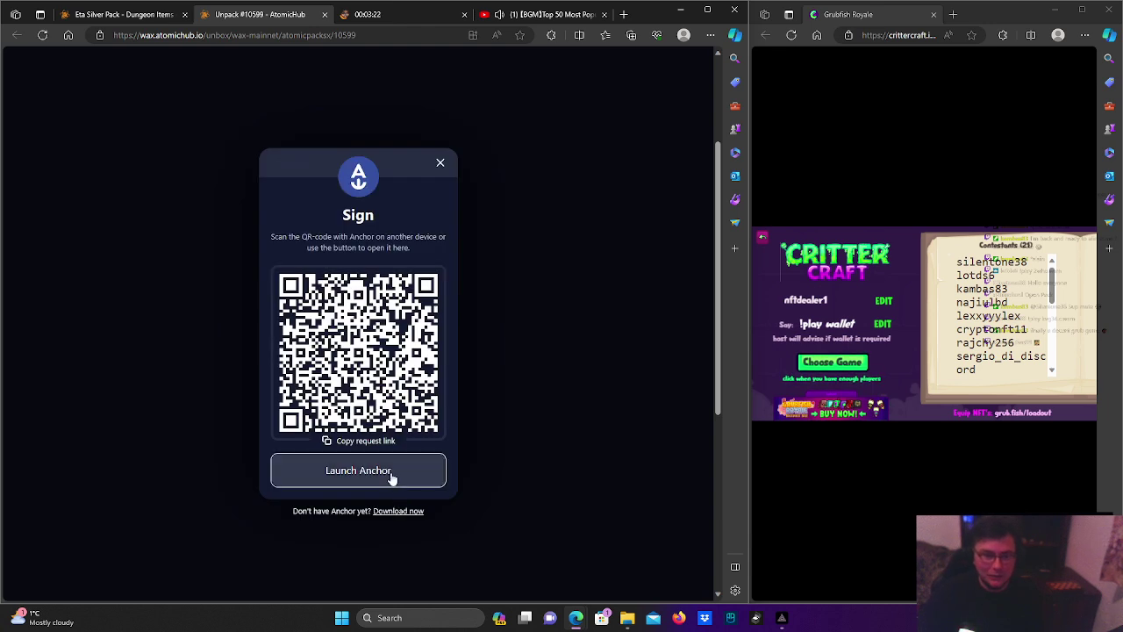
left_click(393, 478)
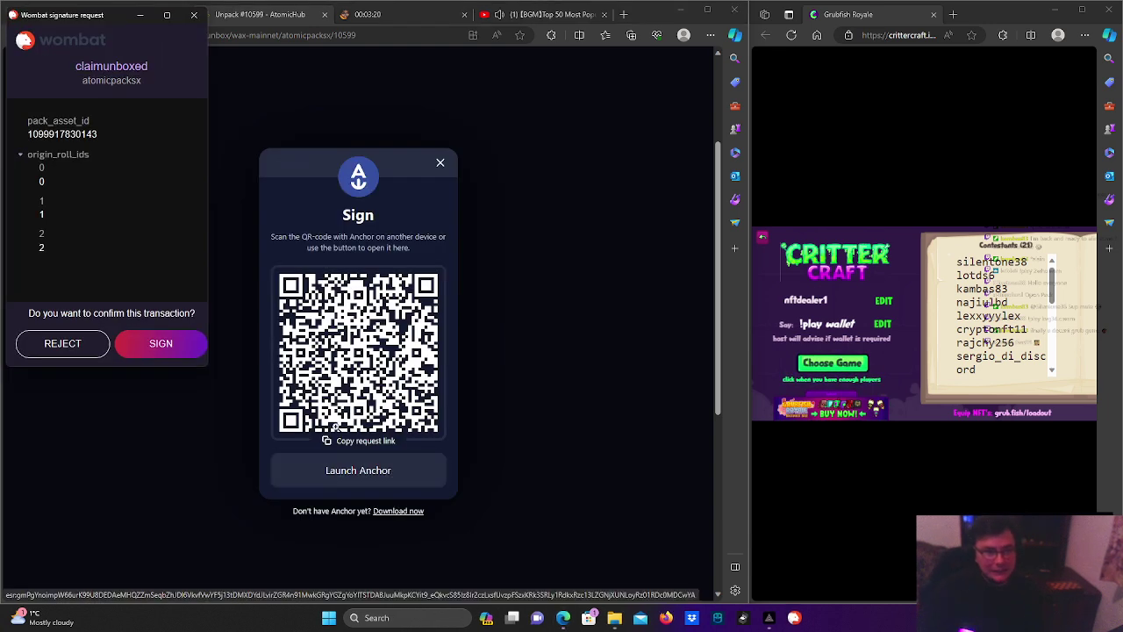
left_click(171, 345)
left_click(172, 348)
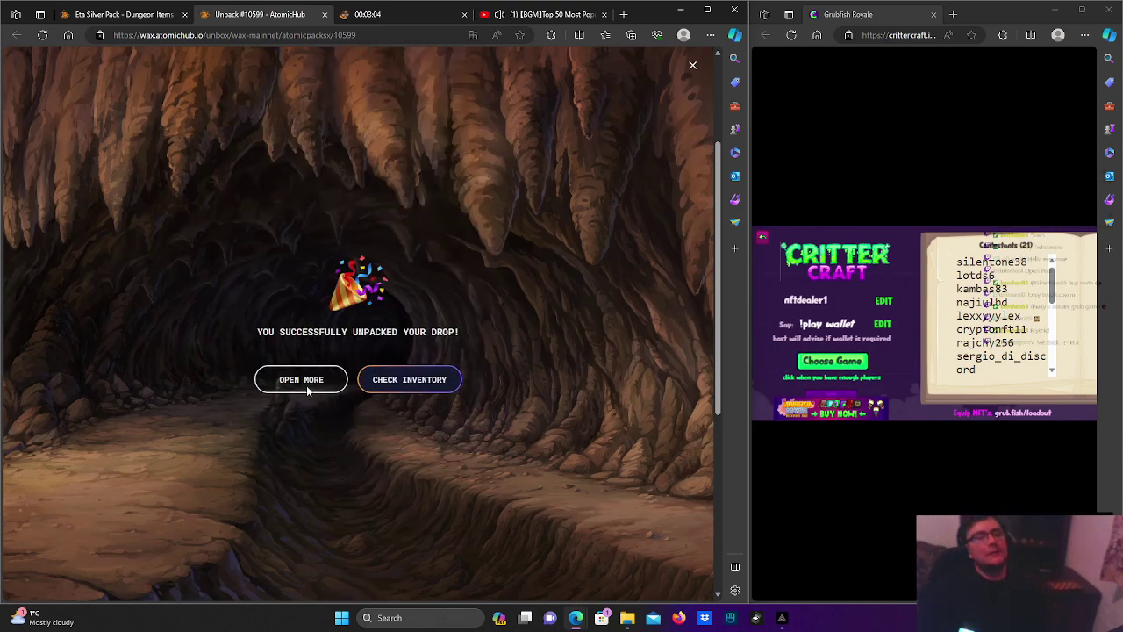
Unpack the remaining Eta Silver Pack, approving the transfer in the wallet
left_click(306, 388)
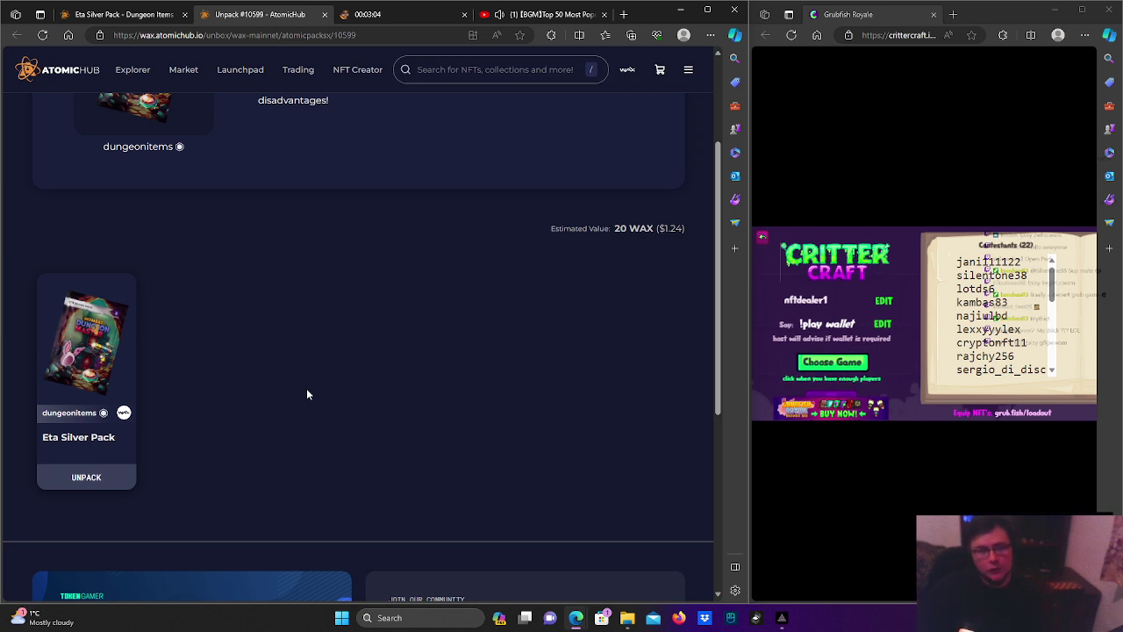
left_click(117, 473)
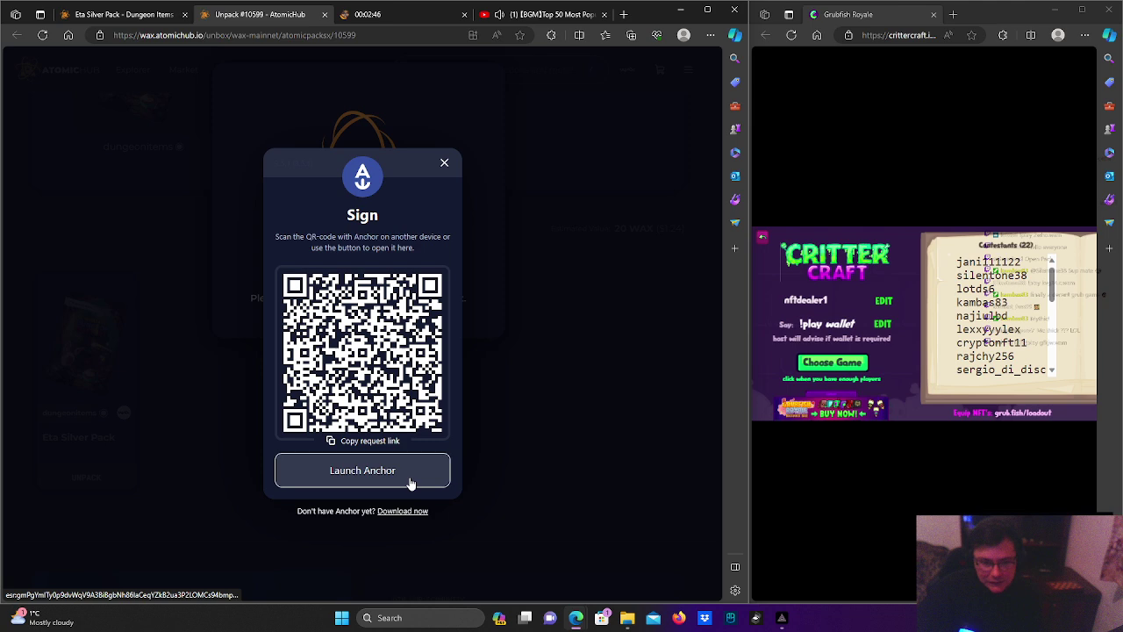
left_click(384, 467)
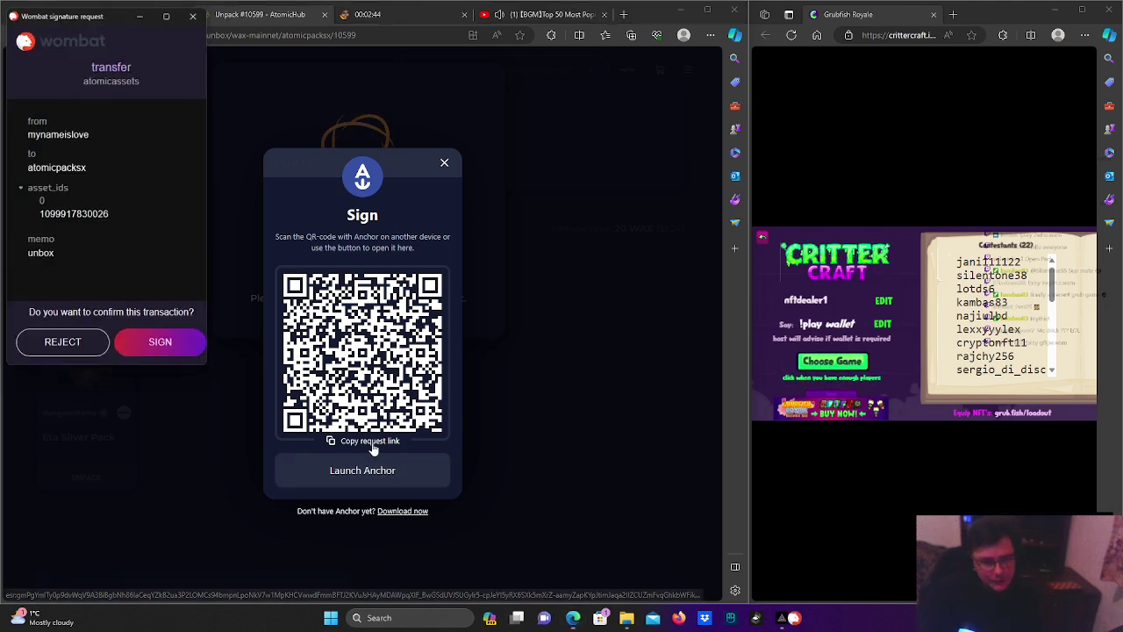
left_click(160, 343)
left_click(185, 353)
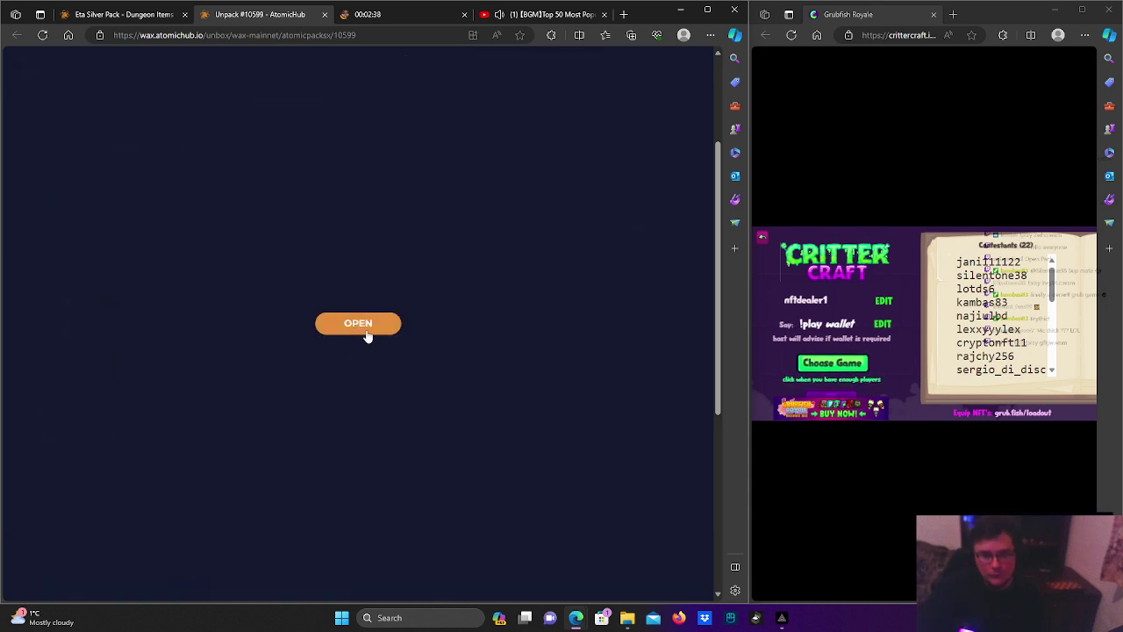
Open the pack and sign to reveal a Warning Light, Epic Spork and Freeze Bag
left_click(368, 334)
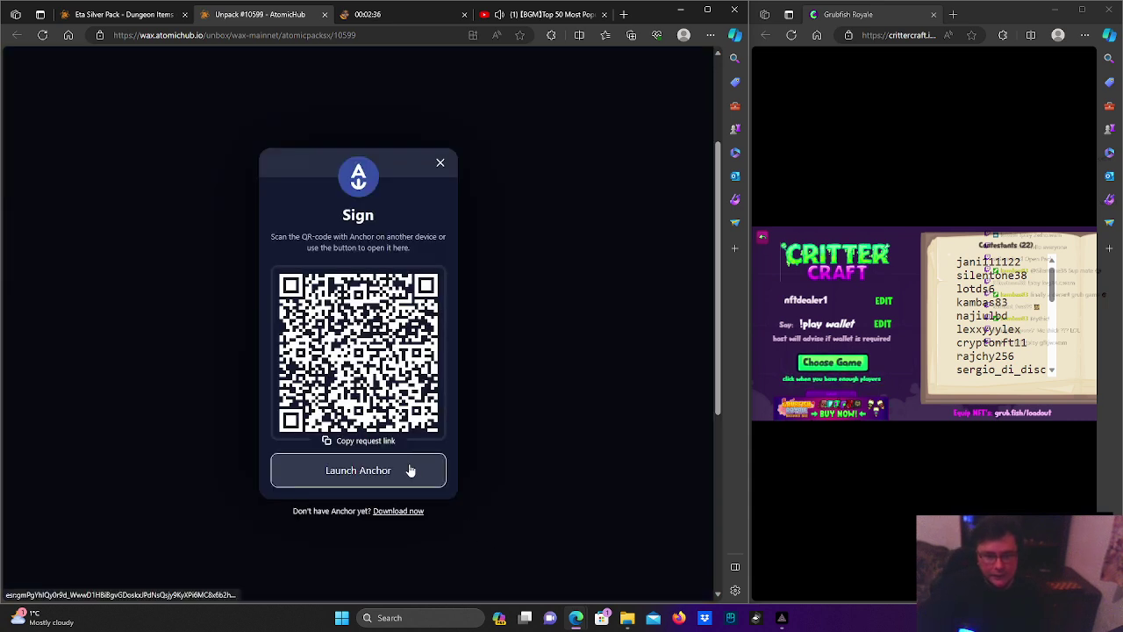
left_click(409, 470)
left_click(183, 345)
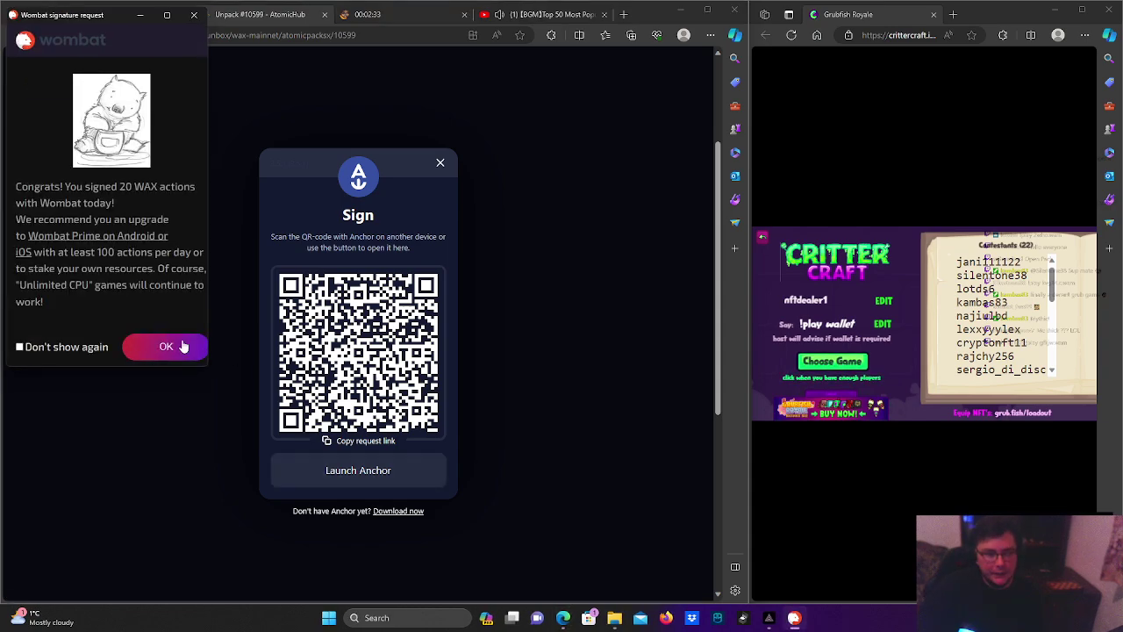
left_click(184, 345)
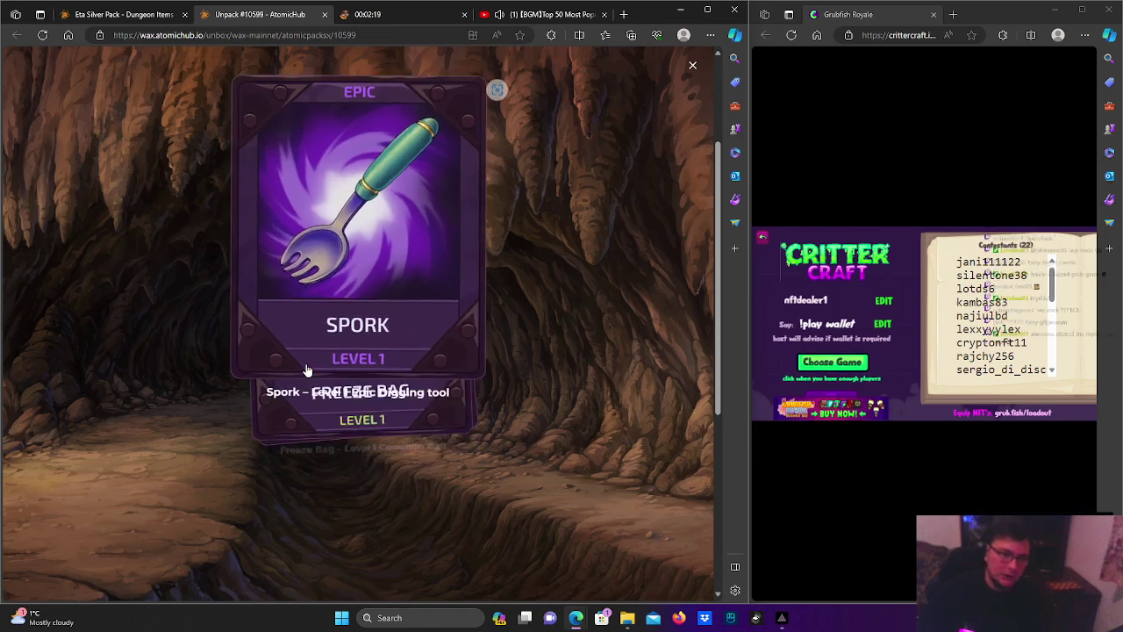
Go to the dungeonitems collection and view the Eta Silver Pack market listings
left_click(290, 375)
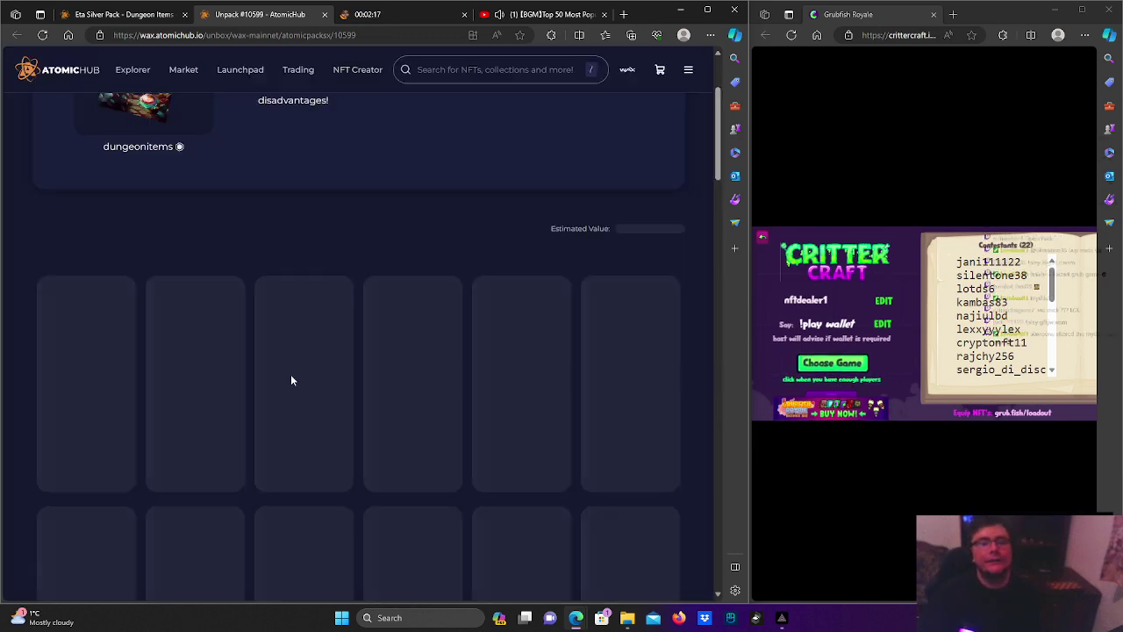
scroll(292, 379, "down", 2)
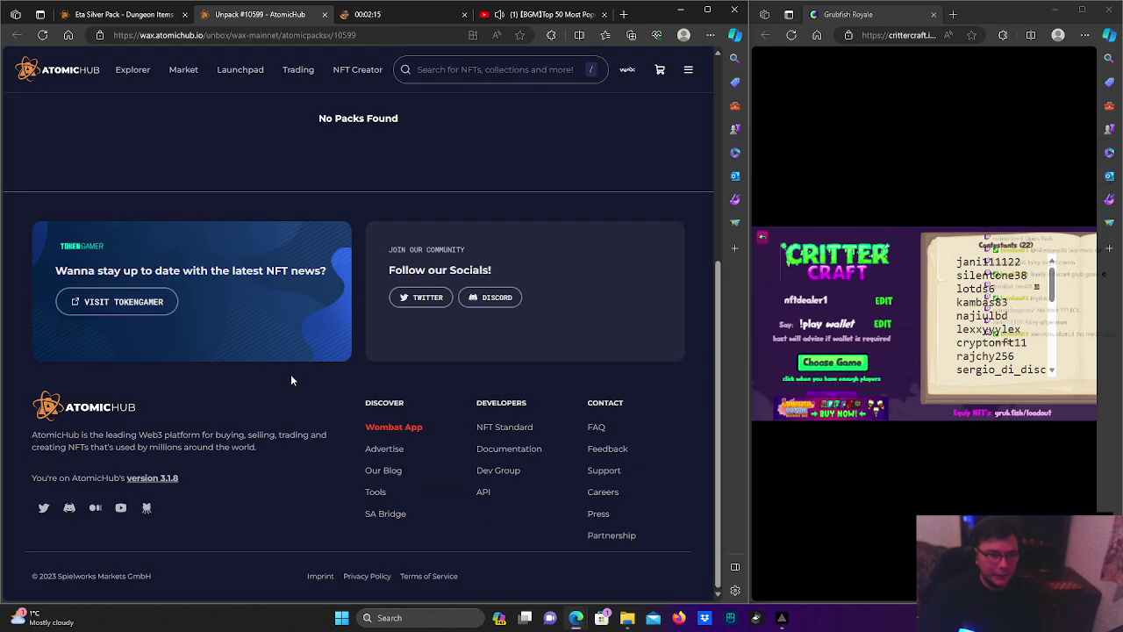
scroll(292, 380, "up", 4)
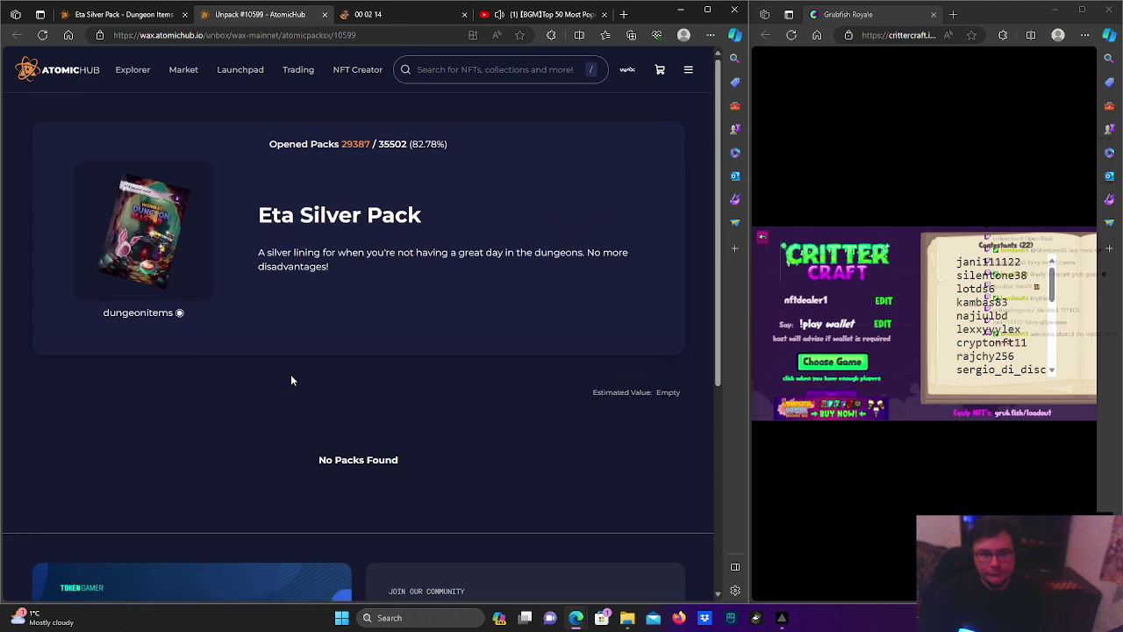
left_click(169, 316)
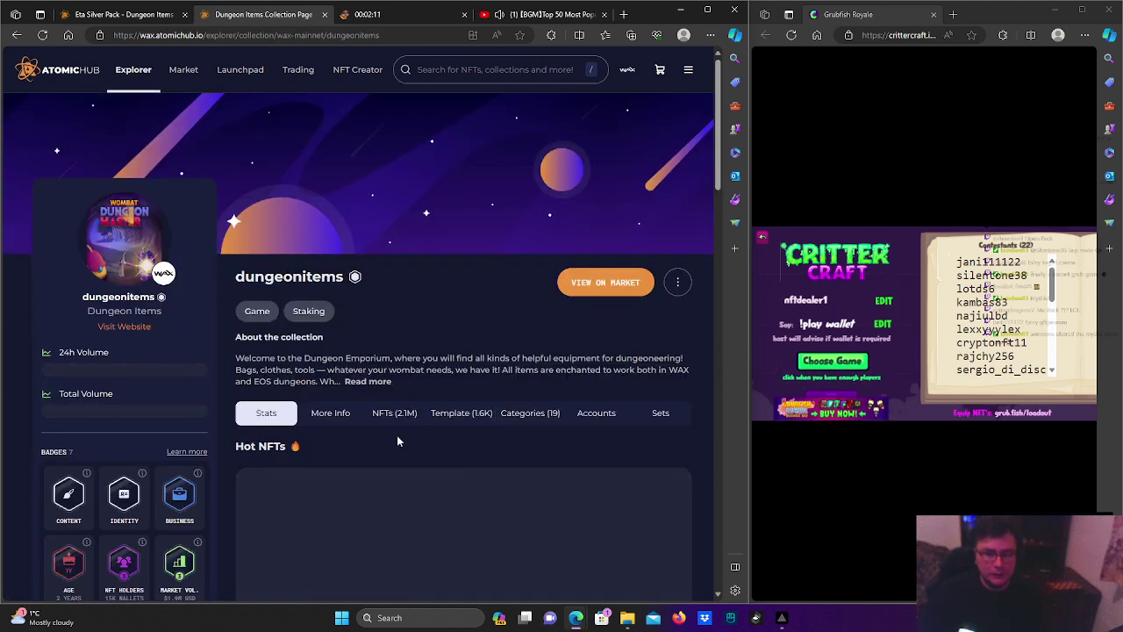
scroll(430, 462, "down", 2)
left_click(456, 489)
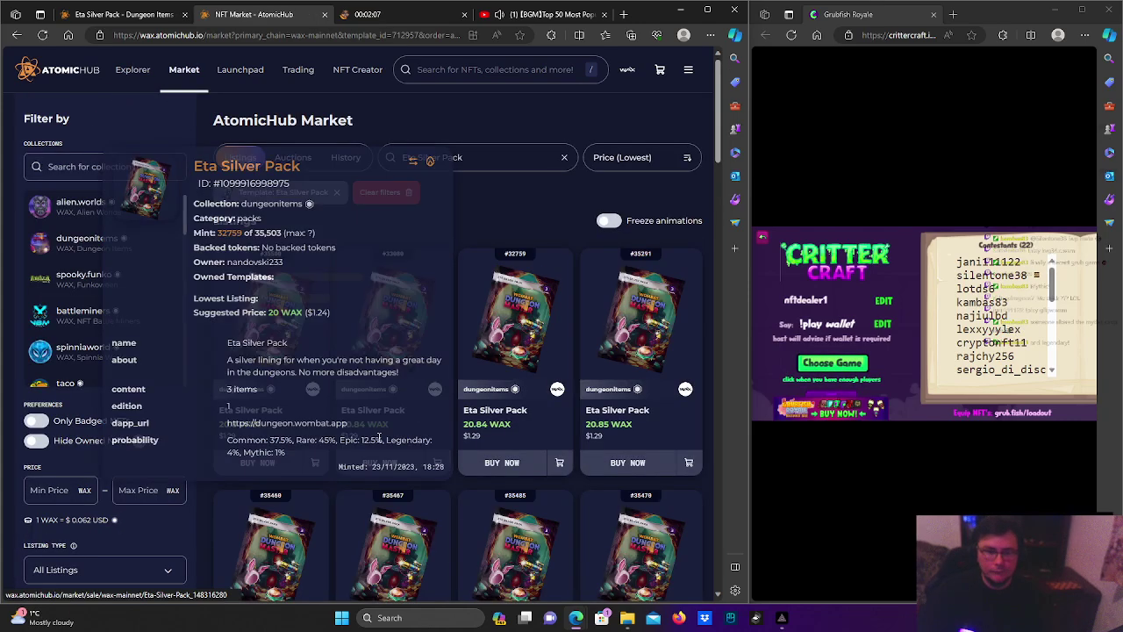
Buy the cheapest Eta Silver Pack for 20.8 WAX and return to the collection
left_click(275, 471)
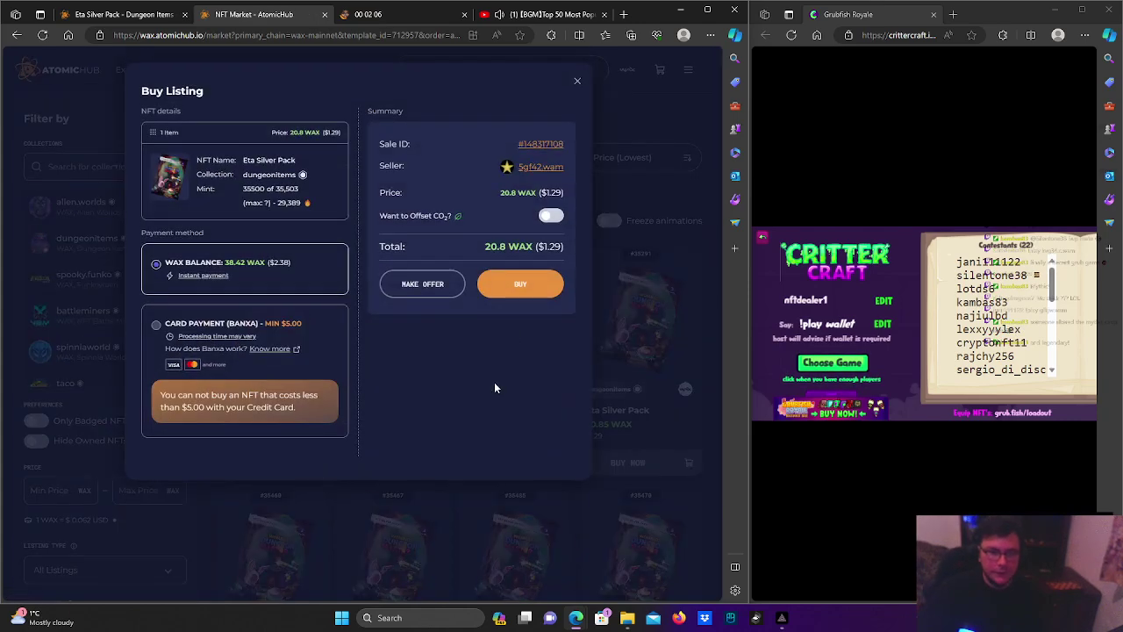
left_click(520, 297)
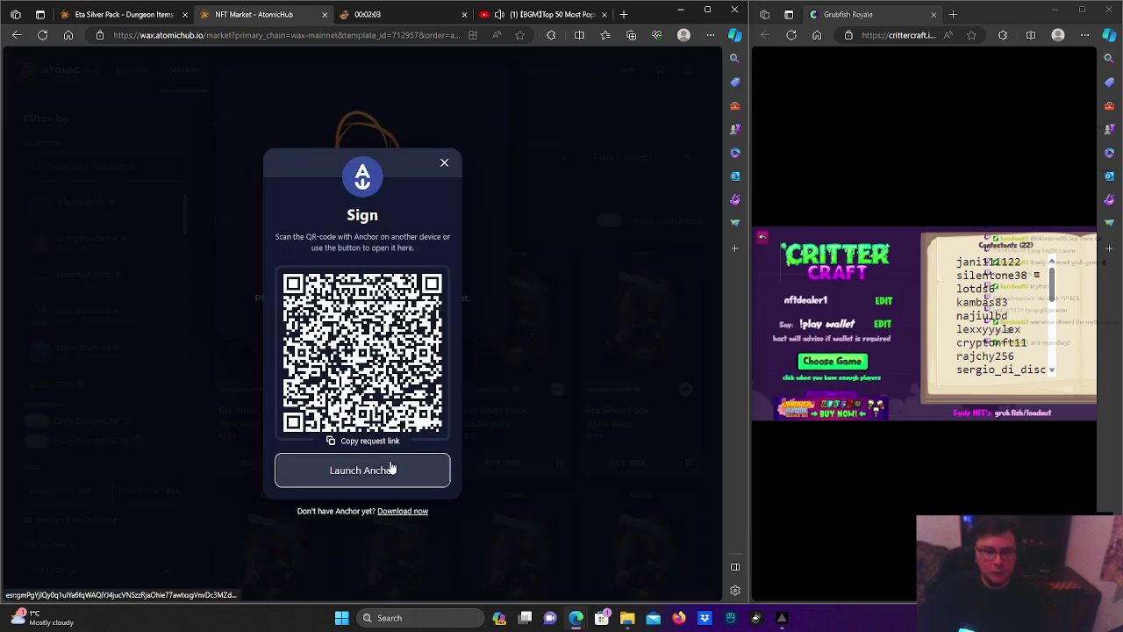
left_click(389, 469)
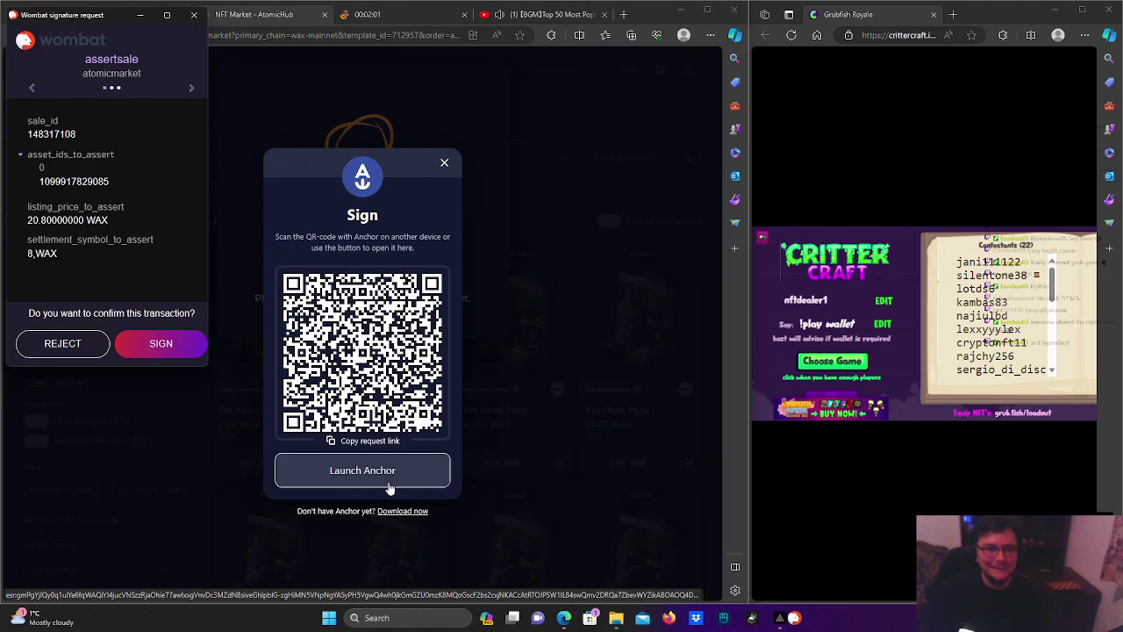
left_click(178, 355)
left_click(179, 345)
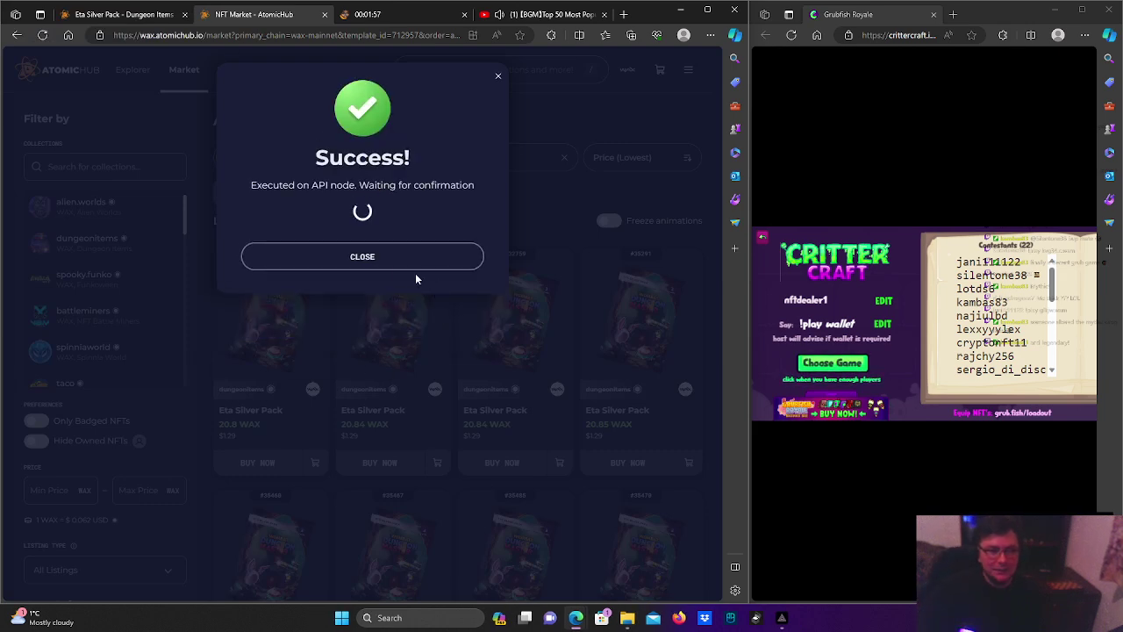
left_click(393, 268)
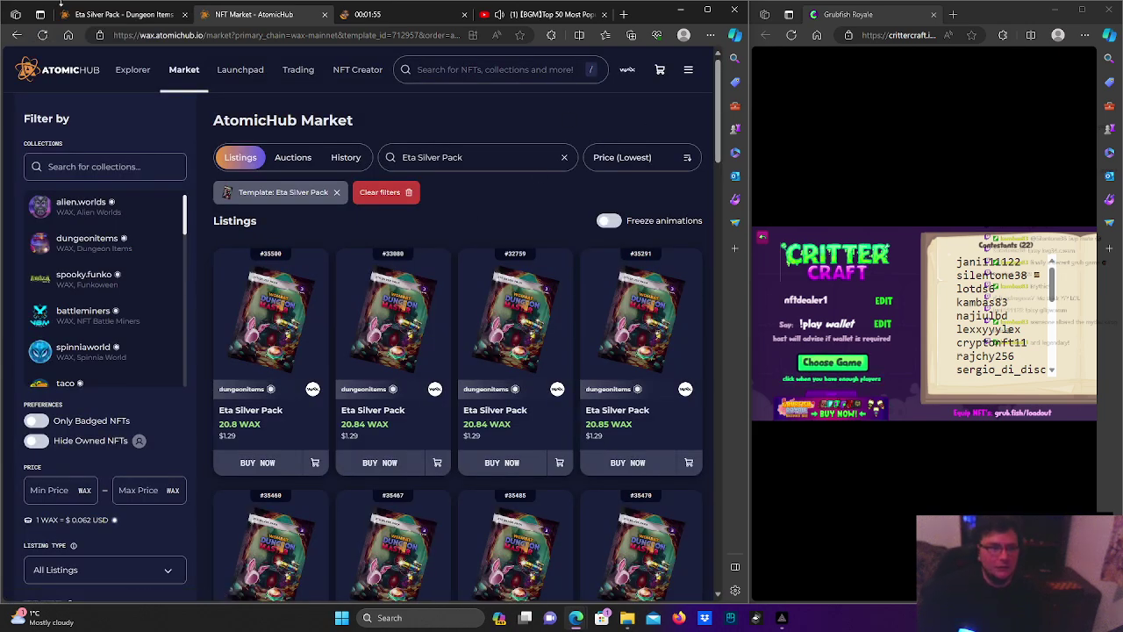
left_click(12, 34)
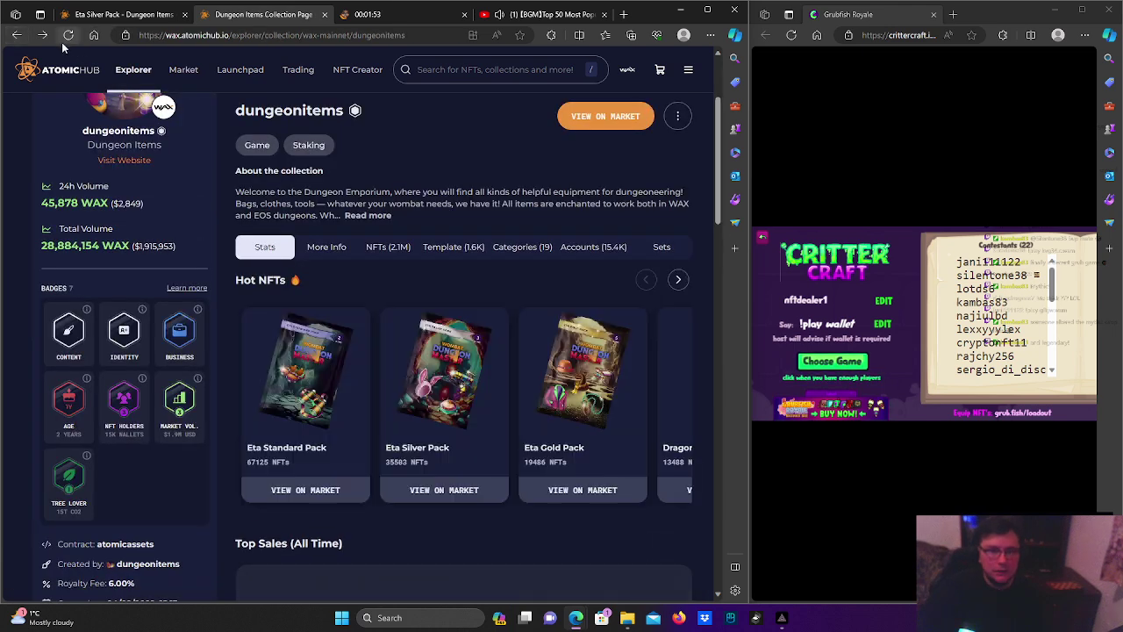
Unpack the newly bought Eta Silver Pack, signing the transaction in Anchor
left_click(14, 36)
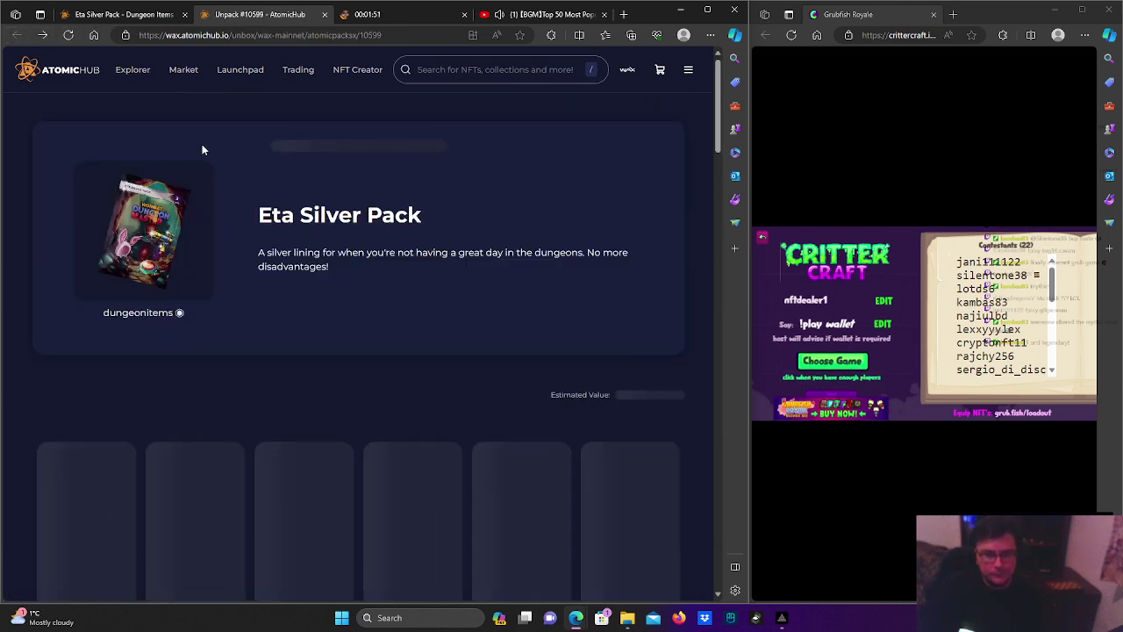
scroll(406, 260, "down", 3)
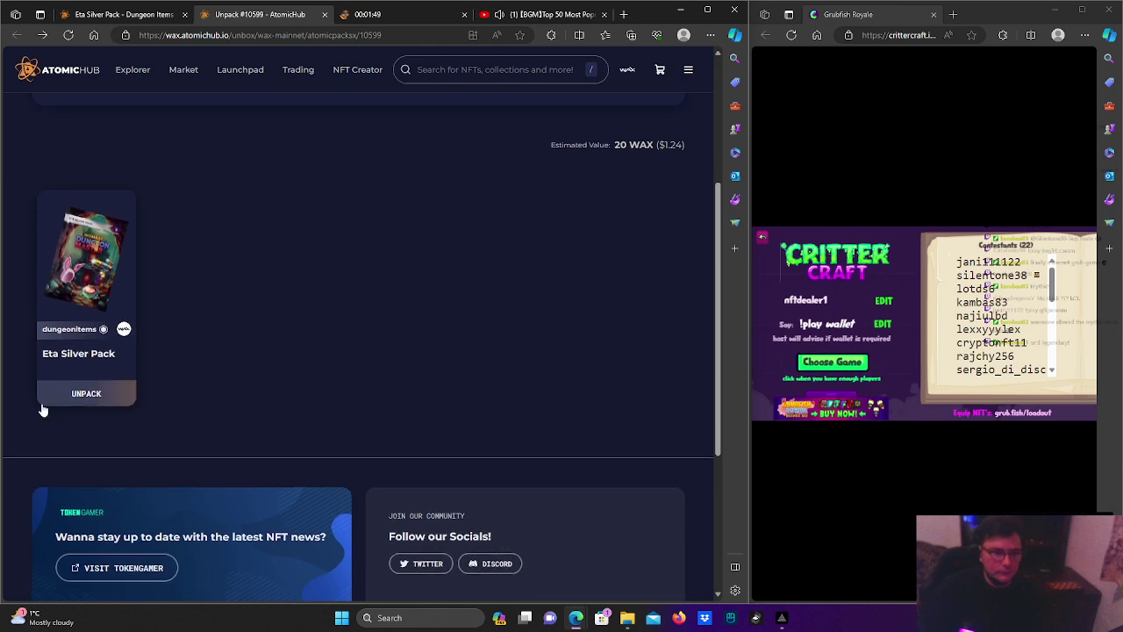
left_click(65, 401)
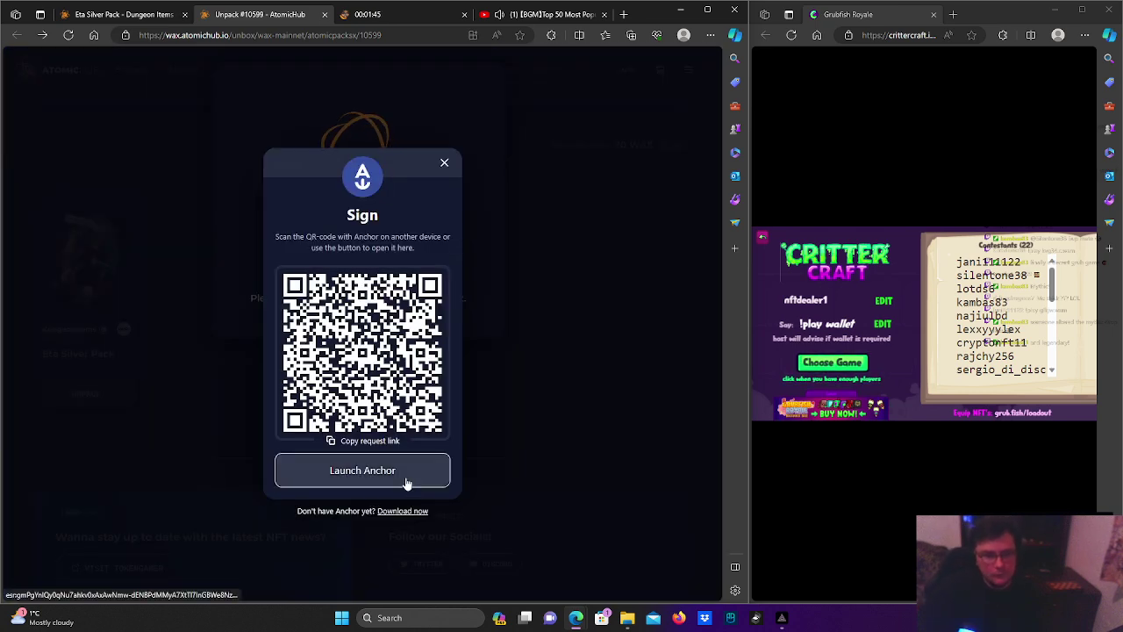
left_click(406, 481)
left_click(151, 345)
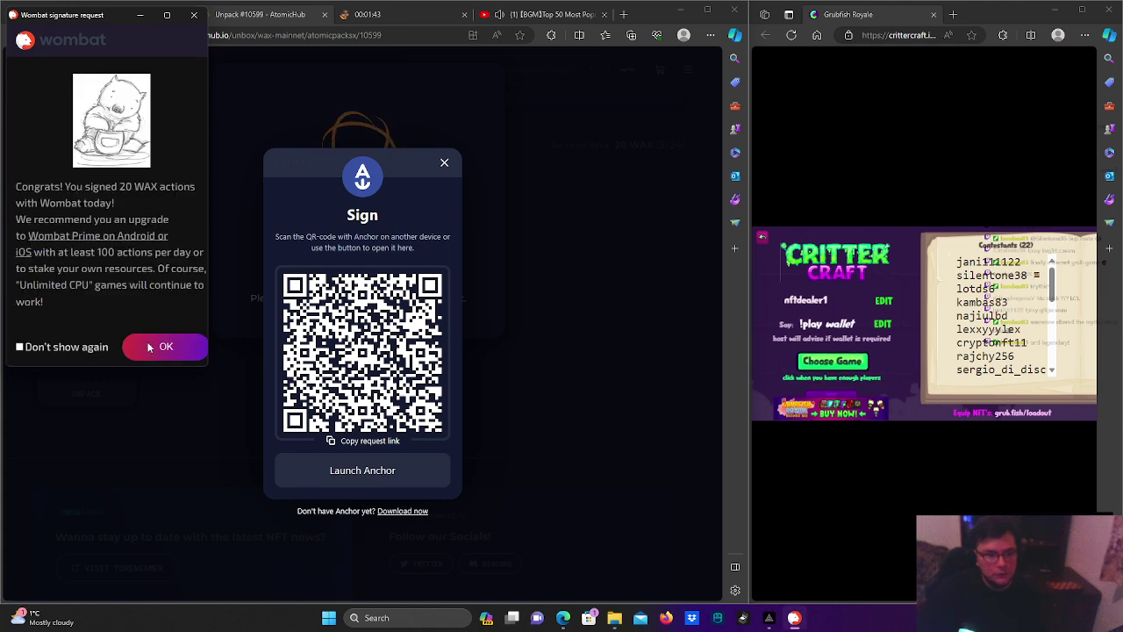
left_click(149, 347)
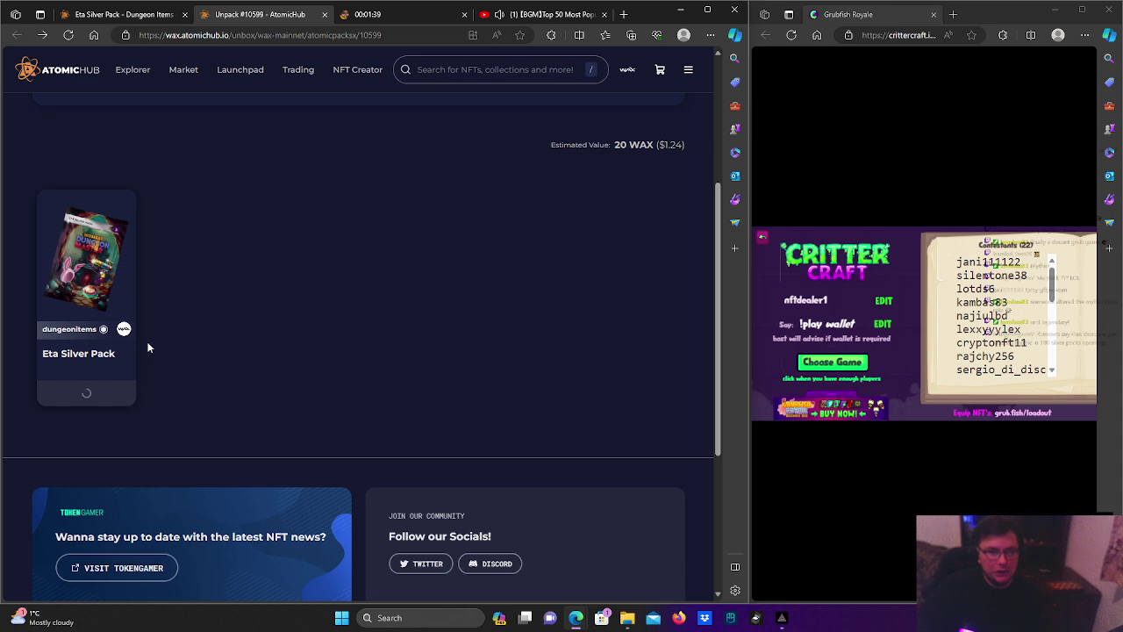
Open the unpacked pack via Anchor, revealing Bunny Ears, a Magnifying Glass and a Warning Light
left_click(375, 327)
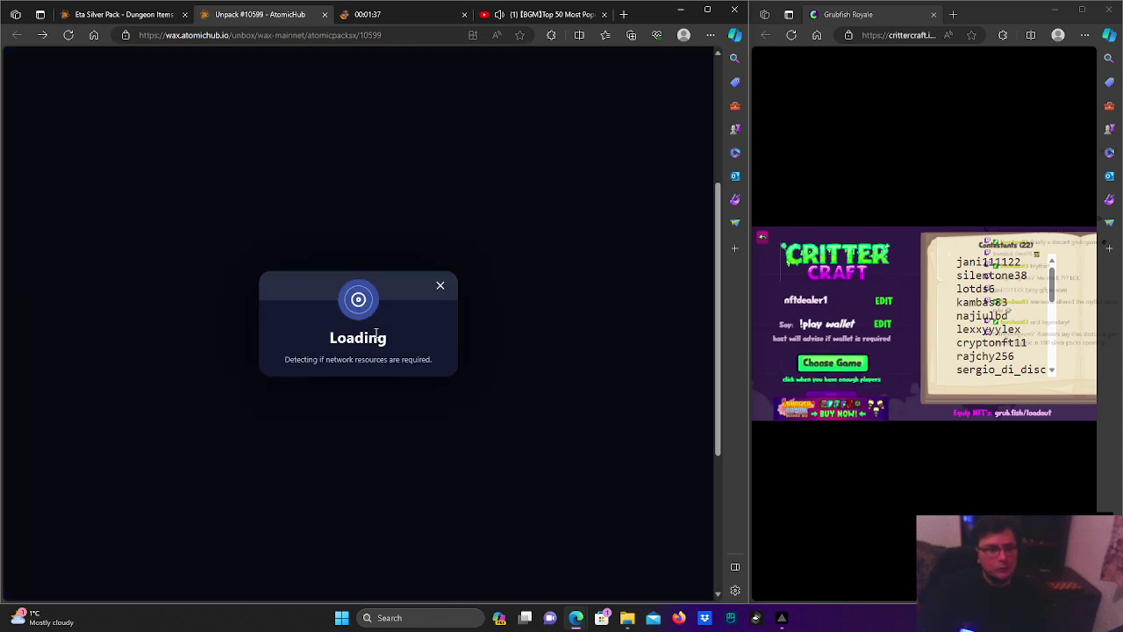
left_click(420, 478)
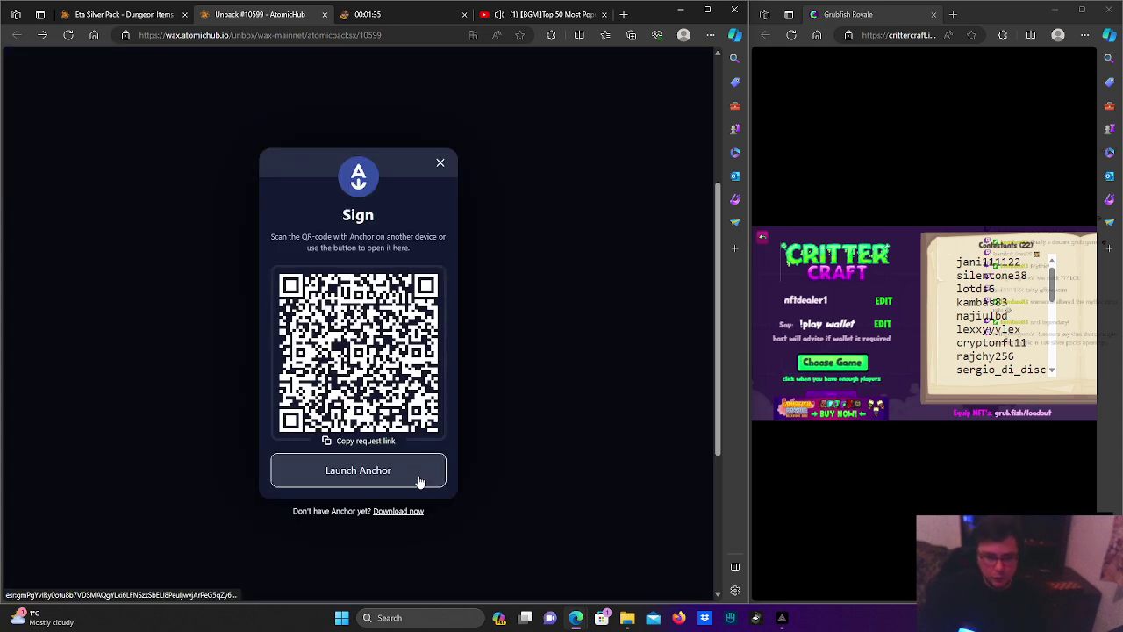
left_click(180, 349)
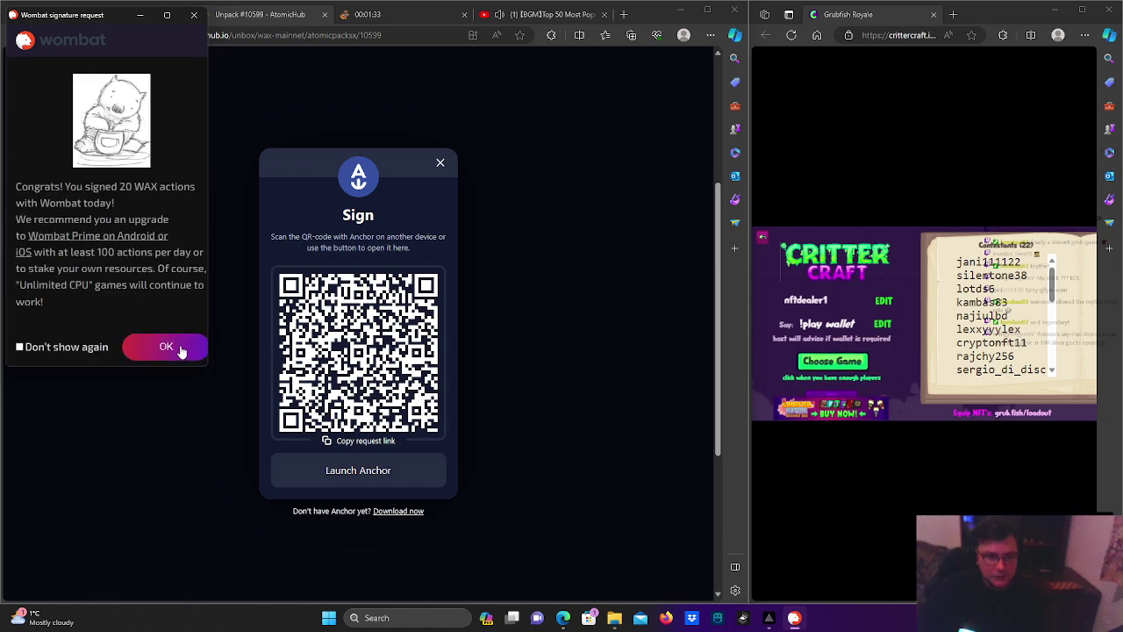
left_click(180, 349)
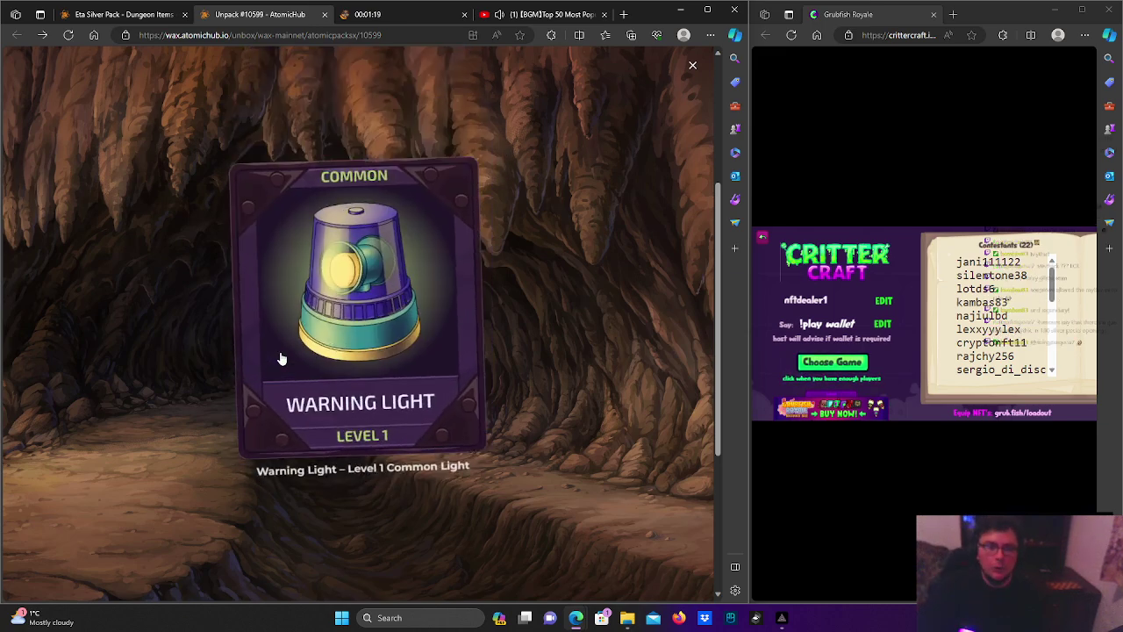
left_click(320, 379)
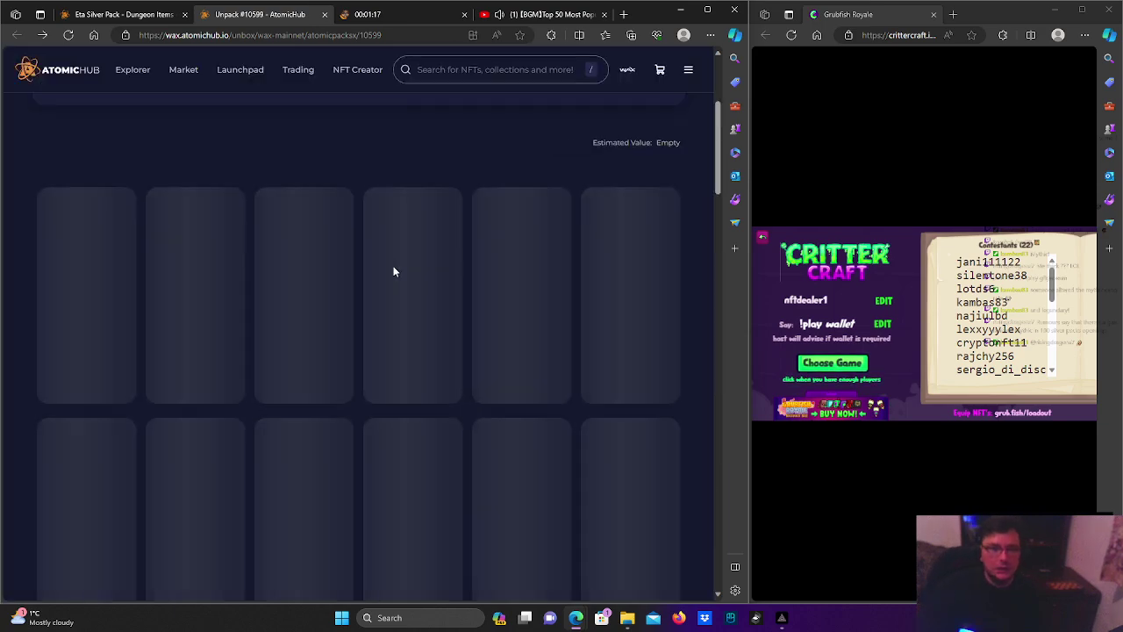